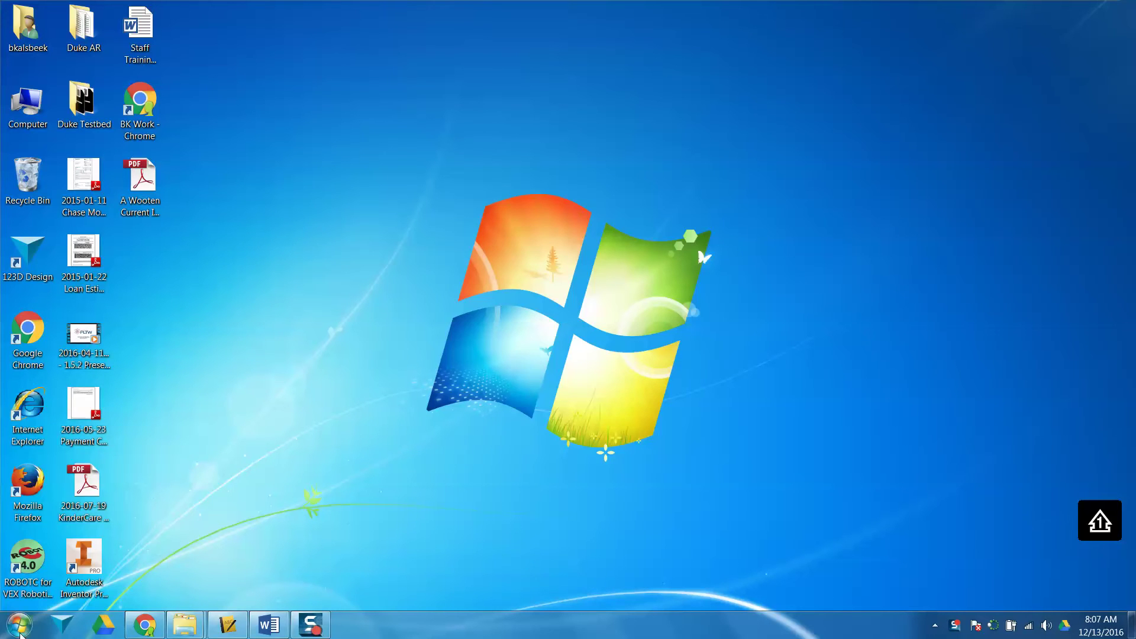
Launch Bridge Designer 2015 (2nd Edition) from the Windows 7 Start menu.
{"action": "left_click", "coordinate": [19, 630]}
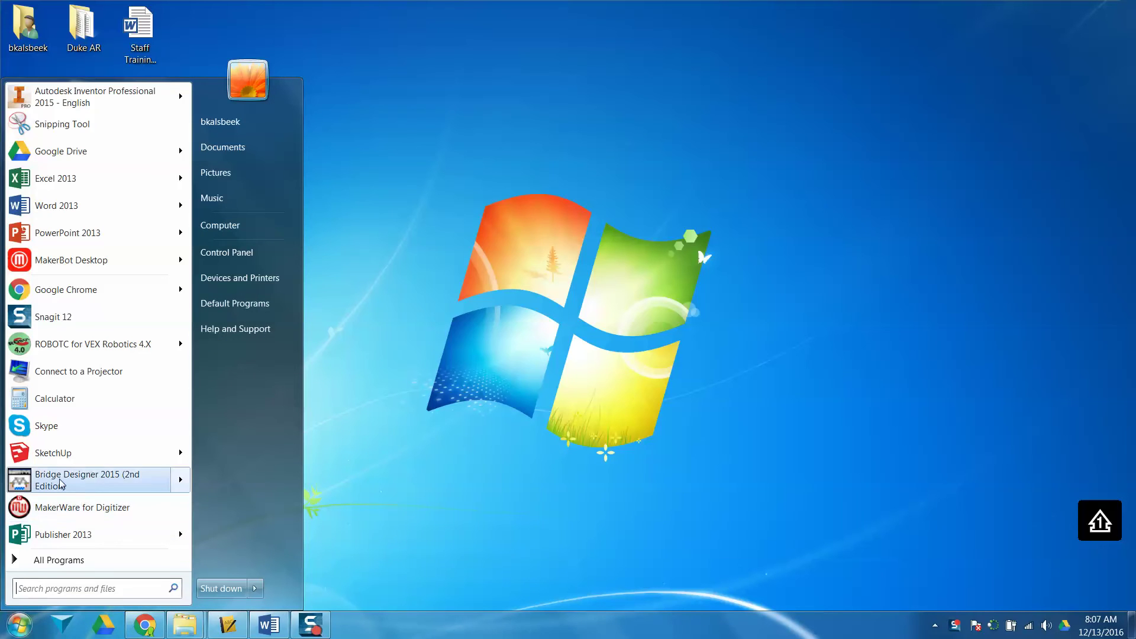
{"action": "left_click", "coordinate": [110, 480]}
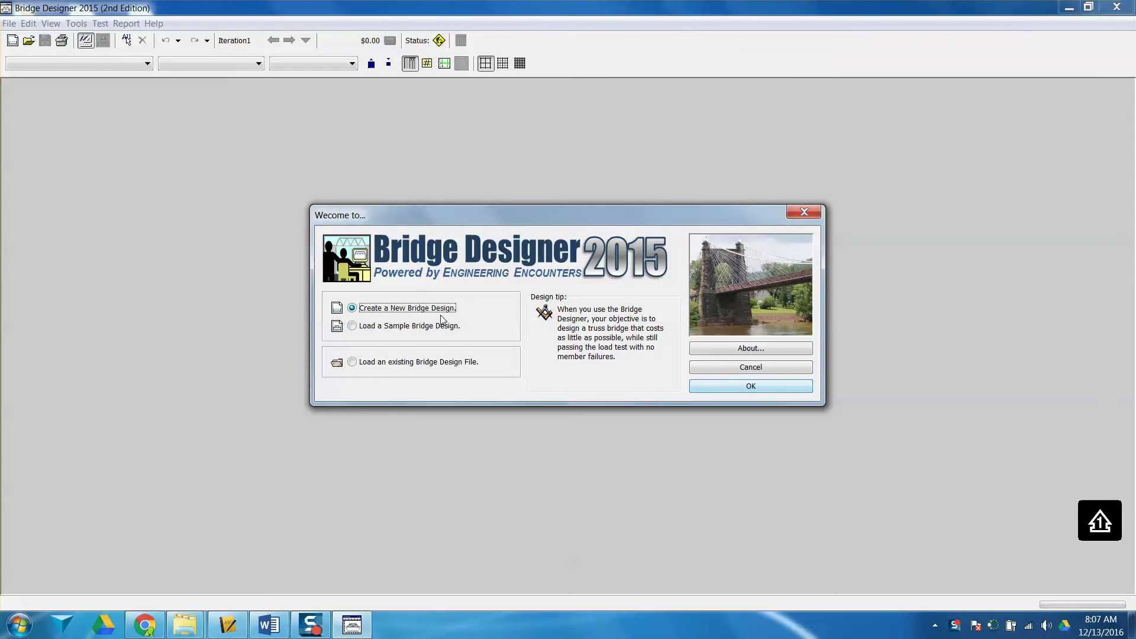
Start a new bridge design with a 12 m deck elevation, keeping the default deck and truck.
{"action": "left_click", "coordinate": [353, 361]}
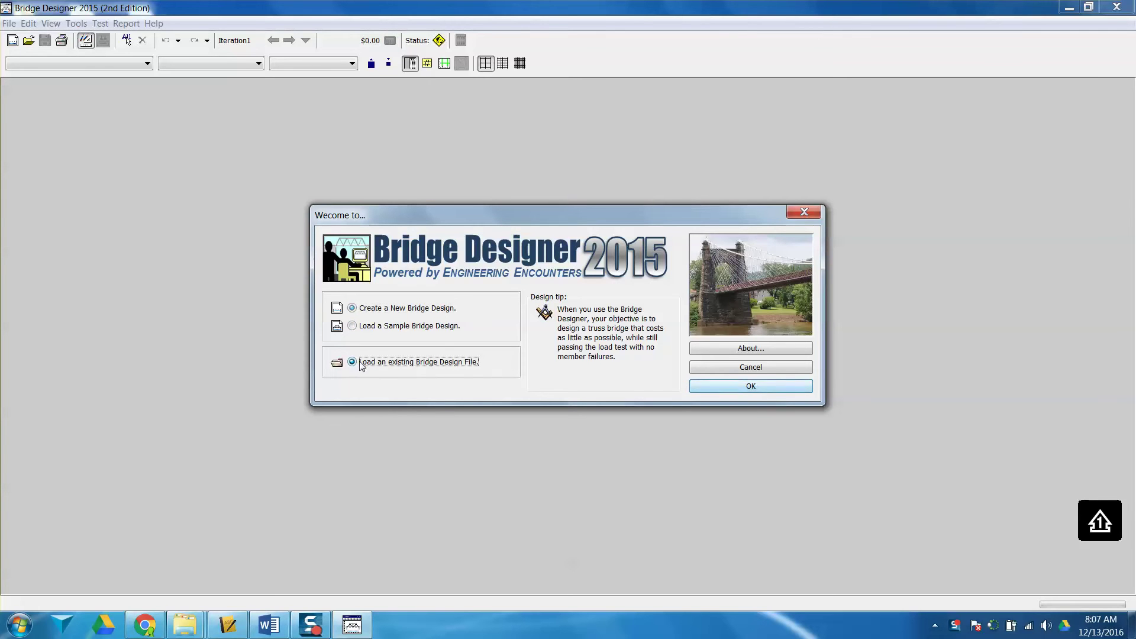
{"action": "left_click", "coordinate": [352, 309]}
{"action": "left_click", "coordinate": [757, 385]}
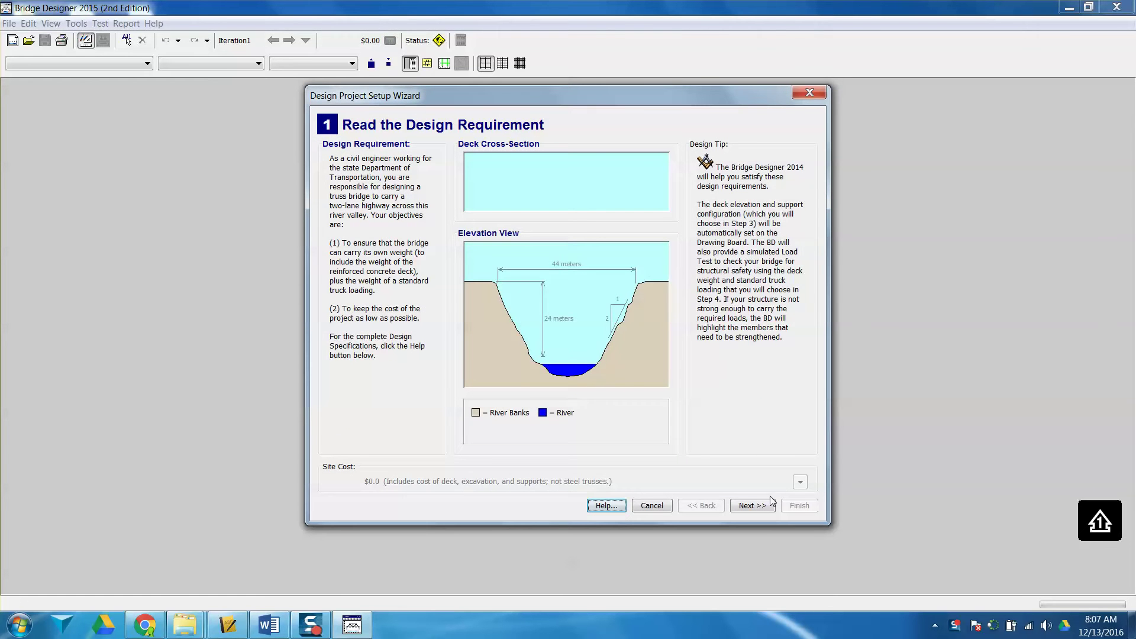
{"action": "left_click", "coordinate": [750, 506]}
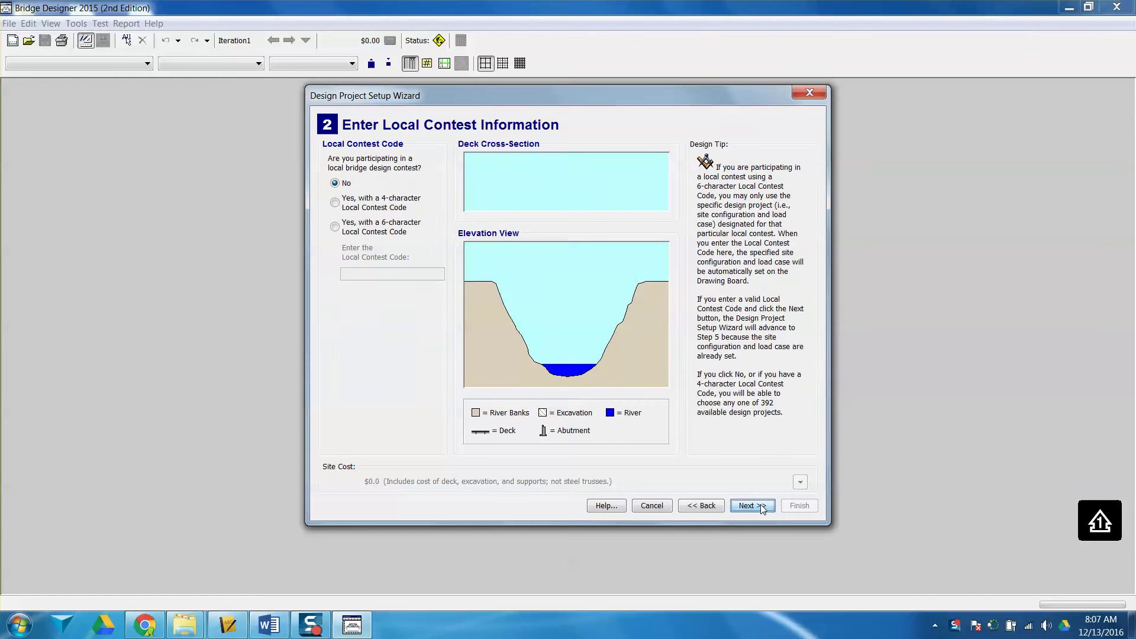
{"action": "left_click", "coordinate": [762, 507]}
{"action": "left_click", "coordinate": [378, 167]}
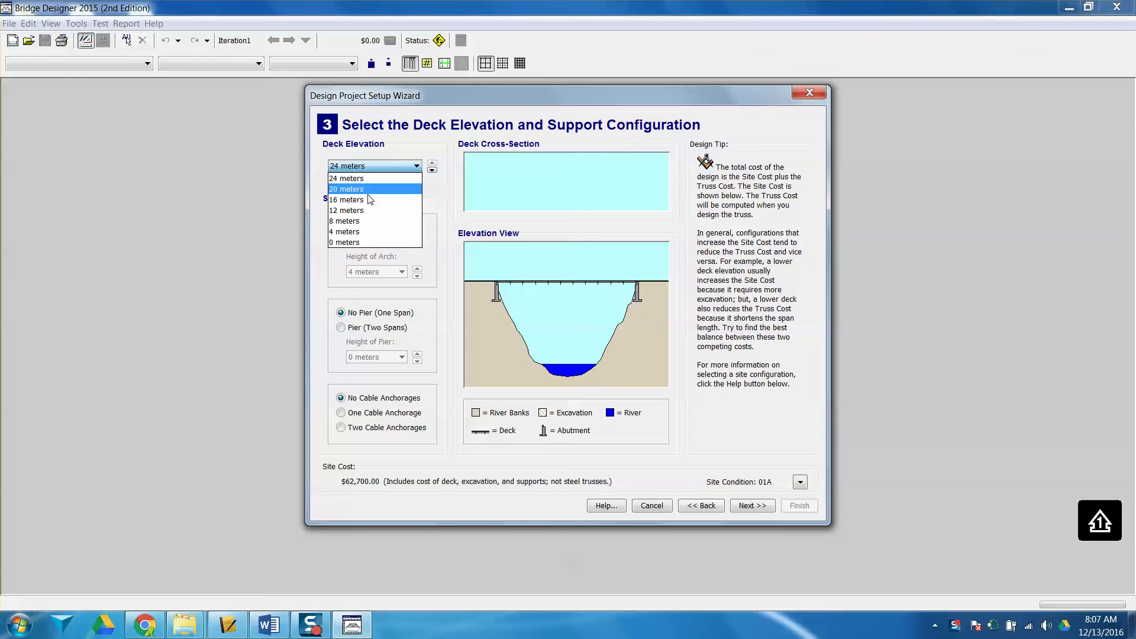
{"action": "left_click", "coordinate": [367, 210]}
{"action": "left_click", "coordinate": [756, 508]}
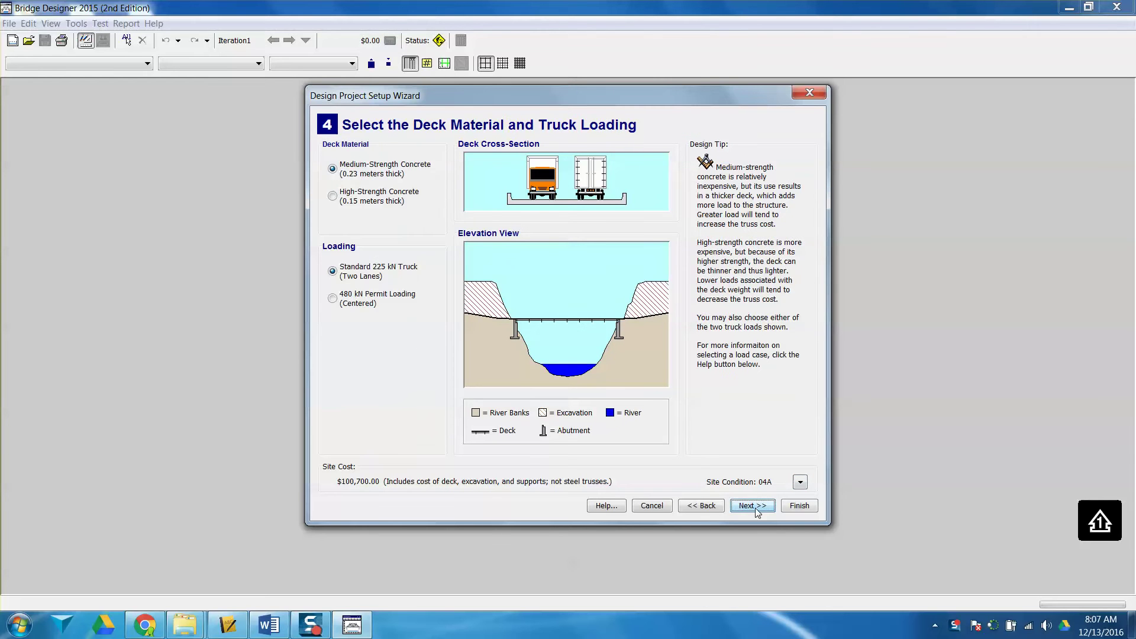
{"action": "left_click", "coordinate": [756, 509]}
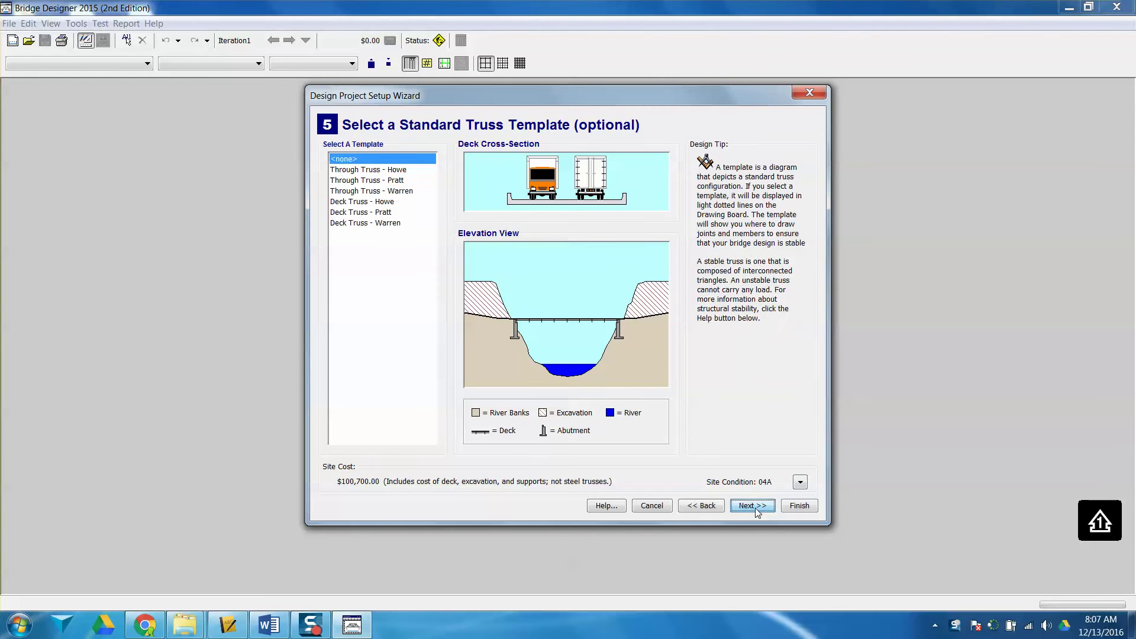
Compare the truss templates and choose Through Truss - Howe.
{"action": "left_click", "coordinate": [387, 171]}
{"action": "left_click", "coordinate": [381, 180]}
{"action": "left_click", "coordinate": [379, 190]}
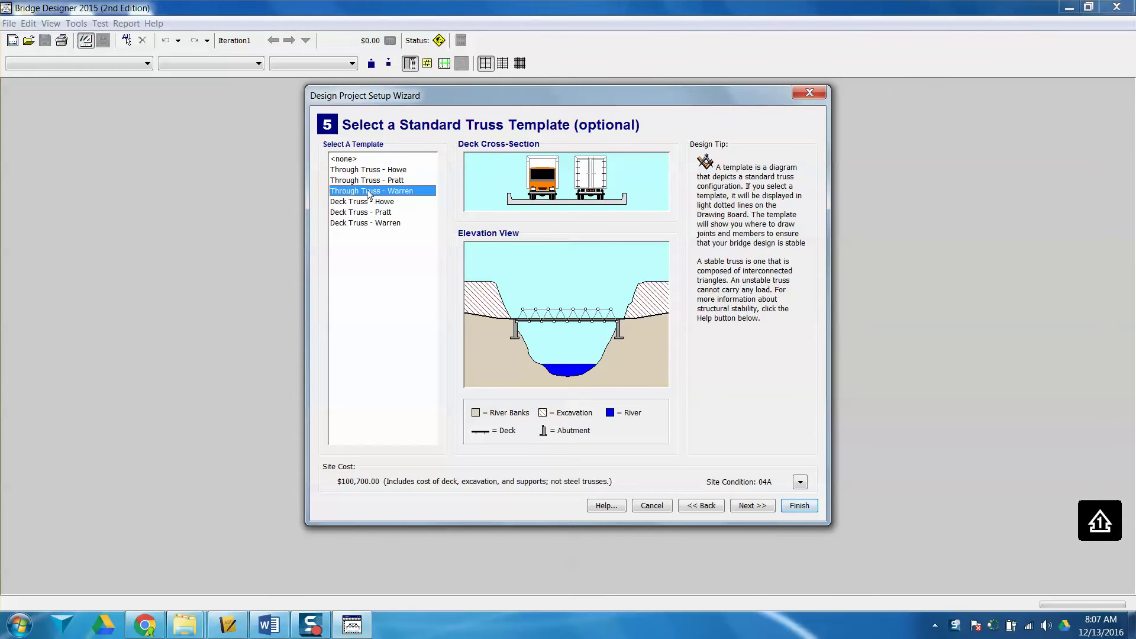
{"action": "left_click", "coordinate": [358, 202]}
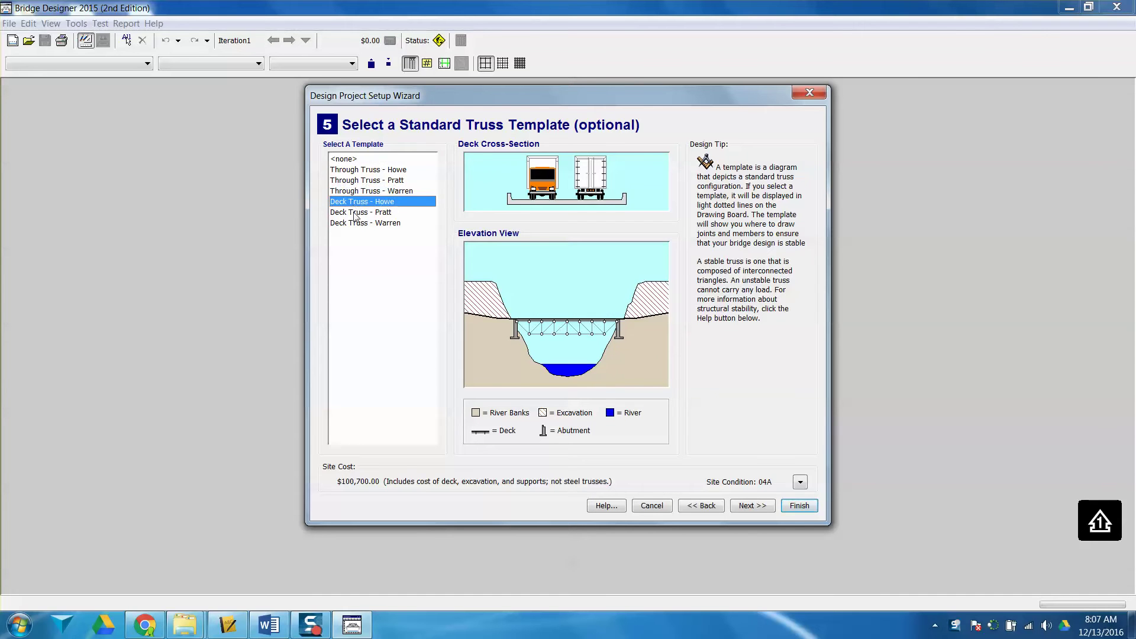
{"action": "left_click", "coordinate": [357, 212]}
{"action": "left_click", "coordinate": [360, 223]}
{"action": "left_click", "coordinate": [379, 191]}
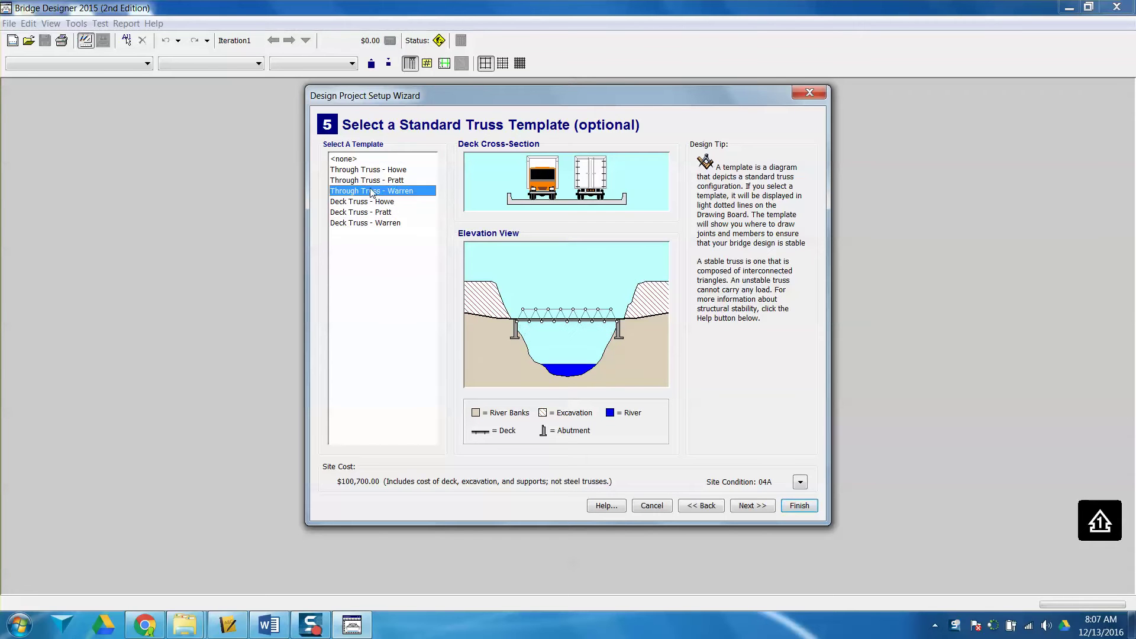
{"action": "left_click", "coordinate": [379, 181]}
{"action": "left_click", "coordinate": [380, 171]}
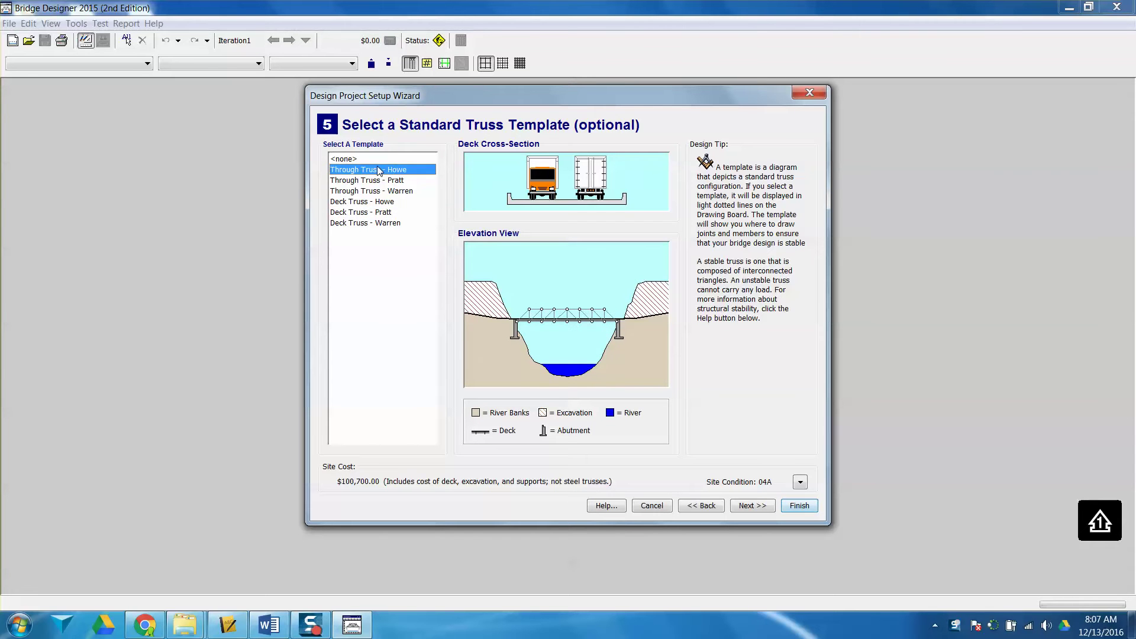
{"action": "left_click", "coordinate": [345, 160]}
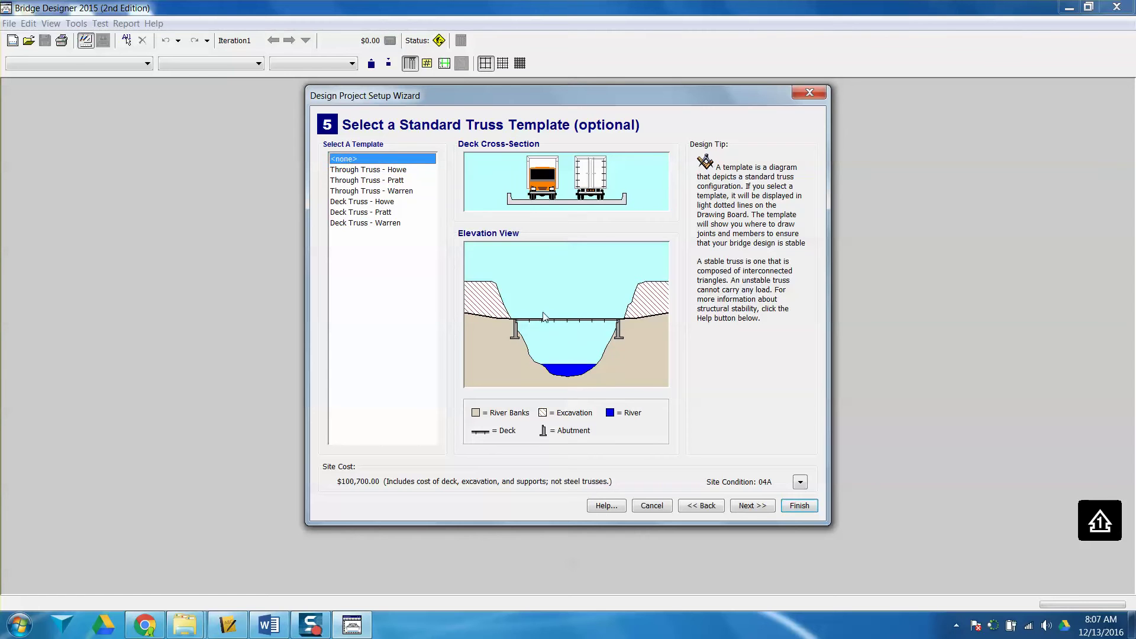
{"action": "left_click", "coordinate": [395, 170]}
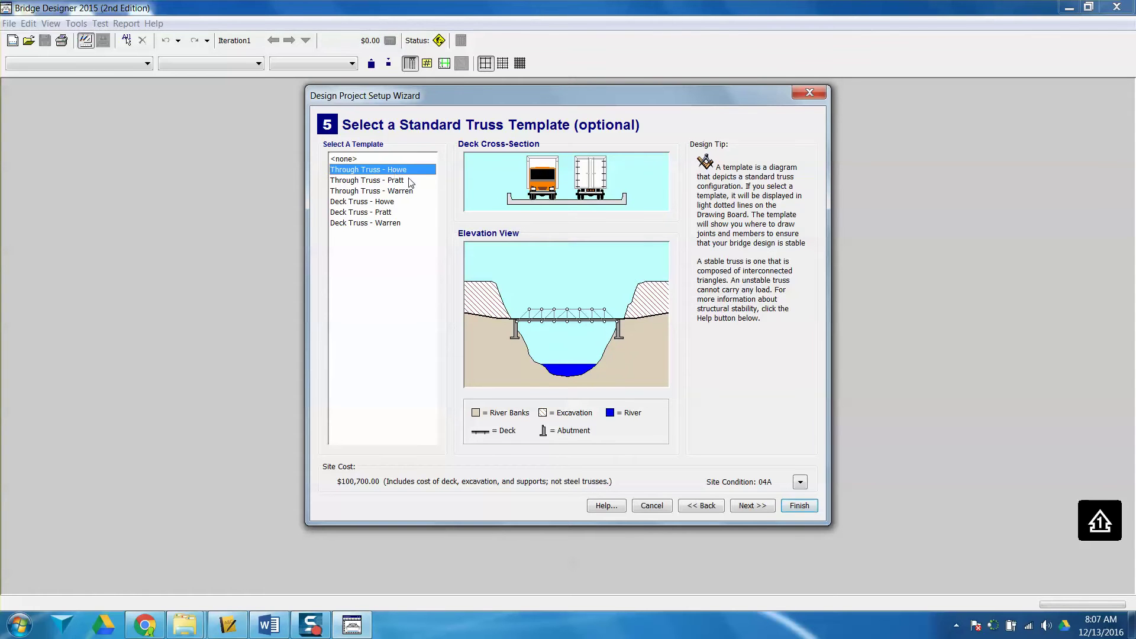
Fill in the Designed By field and finish the wizard to reach the drawing board.
{"action": "left_click", "coordinate": [759, 507]}
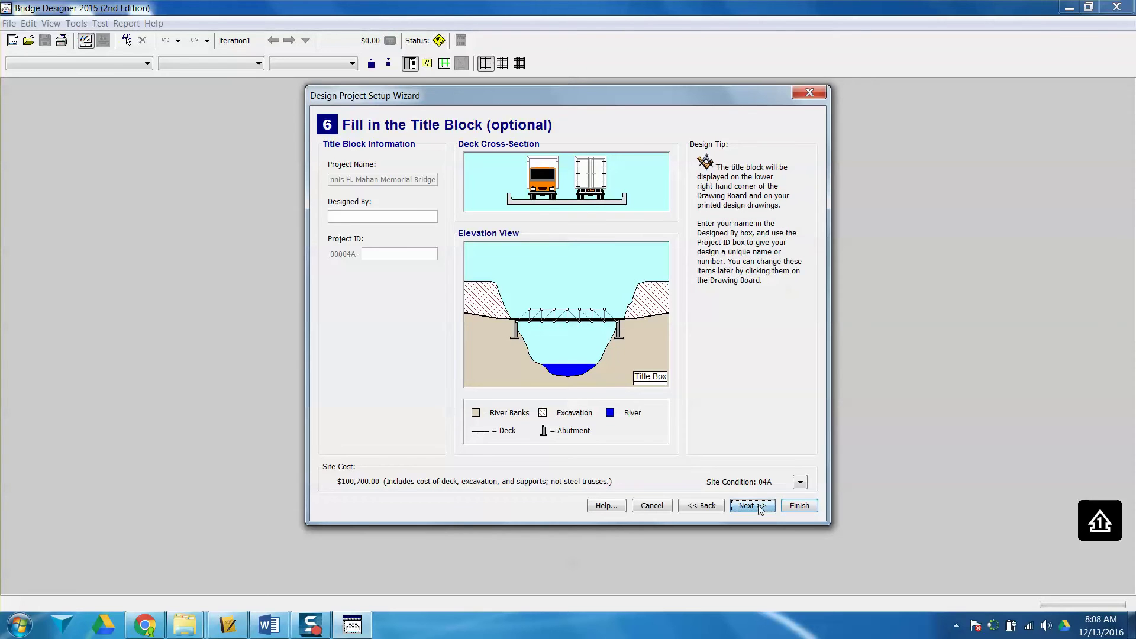
{"action": "left_click", "coordinate": [400, 220]}
{"action": "left_click", "coordinate": [799, 505]}
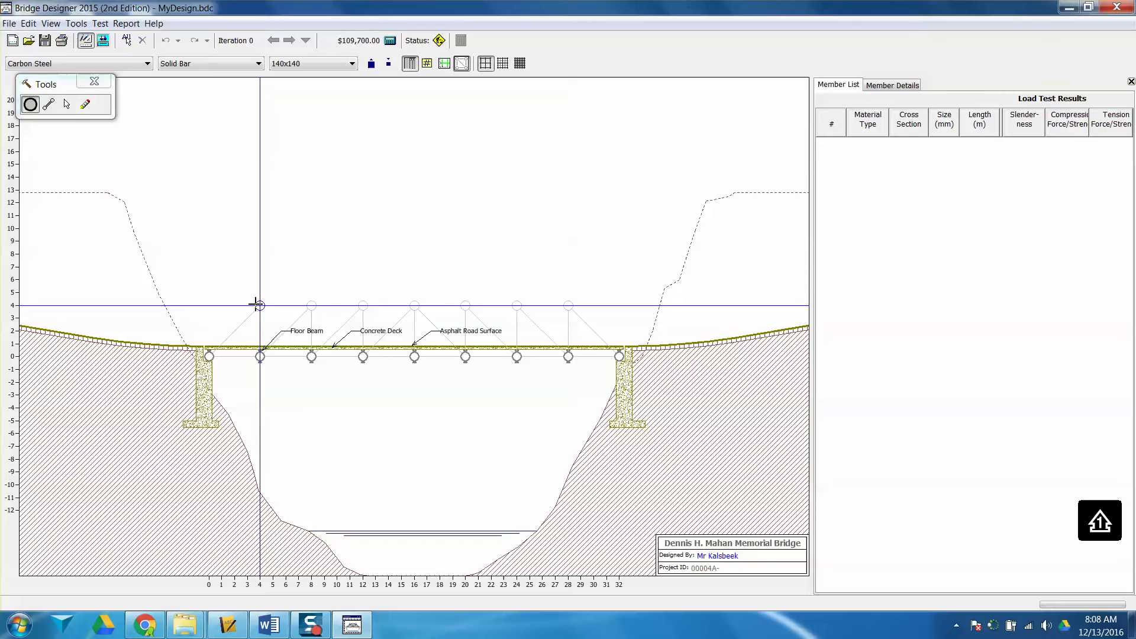
Place upper joints at height 4 at x = 4, 8, 12, 16, 20, 24 and 28, then pick the Member tool.
{"action": "left_click_drag", "start_coordinate": [61, 84], "coordinate": [193, 148]}
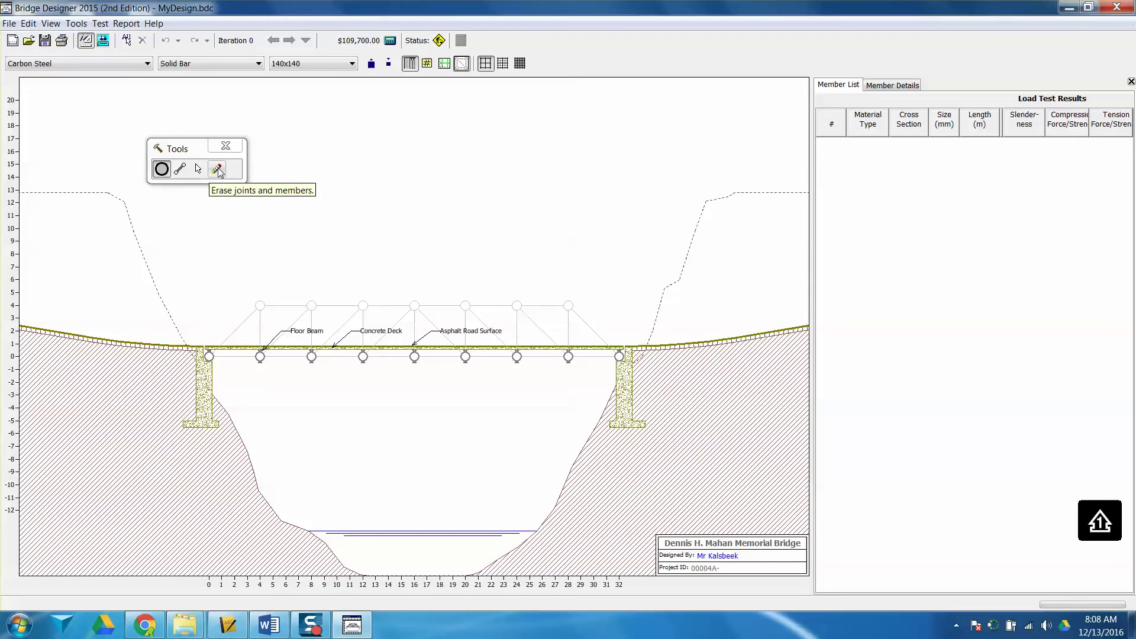
{"action": "left_click", "coordinate": [259, 305]}
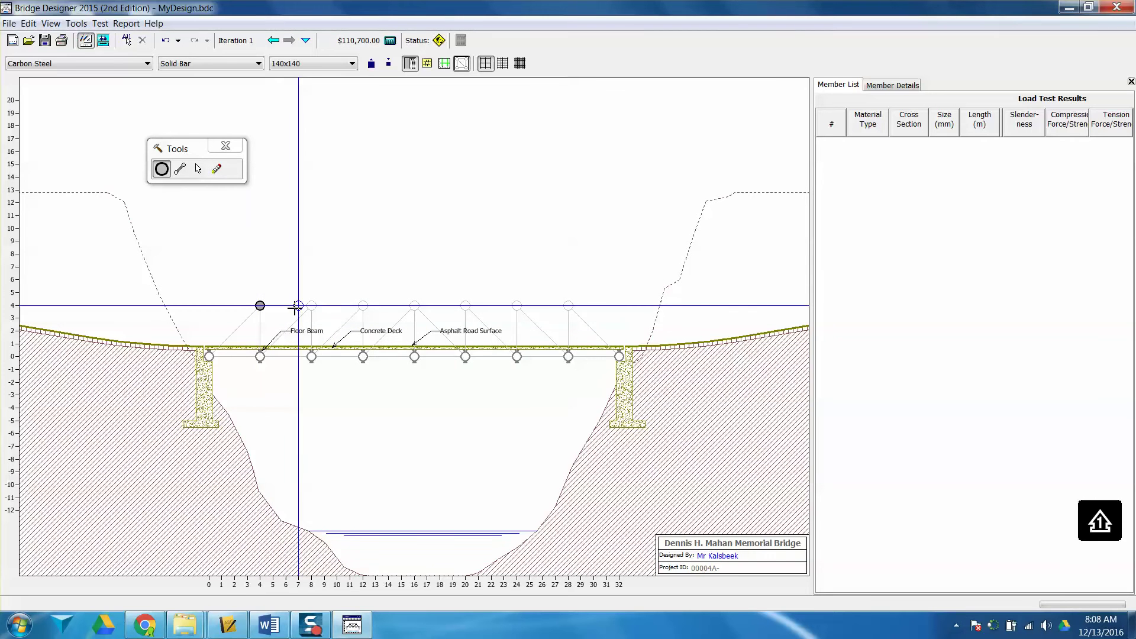
{"action": "left_click", "coordinate": [311, 305]}
{"action": "left_click", "coordinate": [362, 305]}
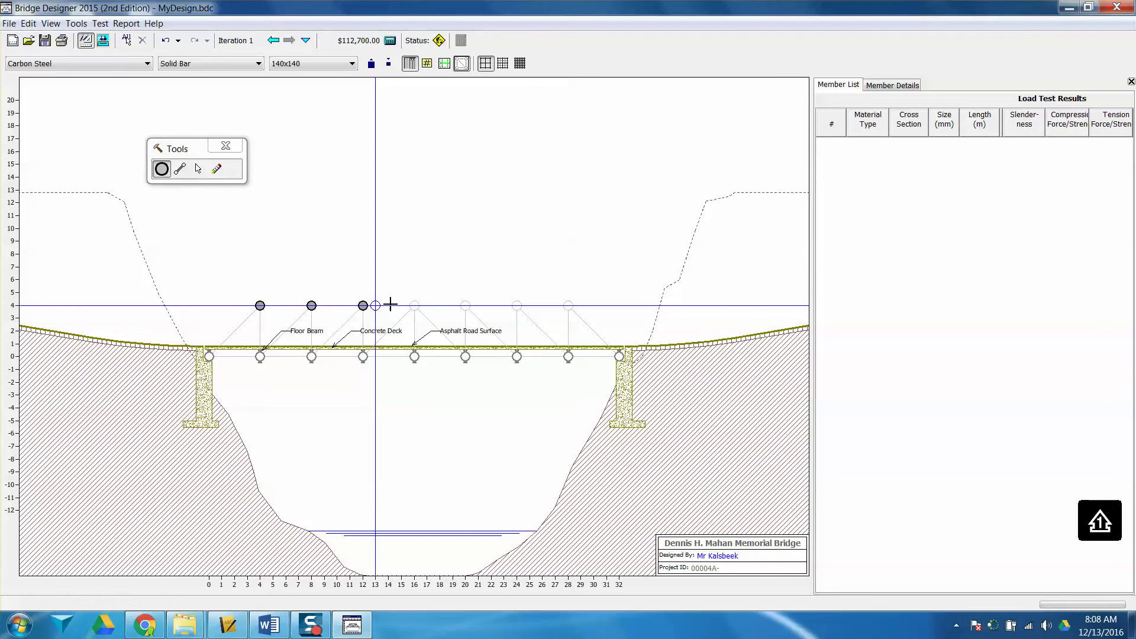
{"action": "left_click", "coordinate": [414, 305]}
{"action": "left_click", "coordinate": [465, 306]}
{"action": "left_click", "coordinate": [517, 306]}
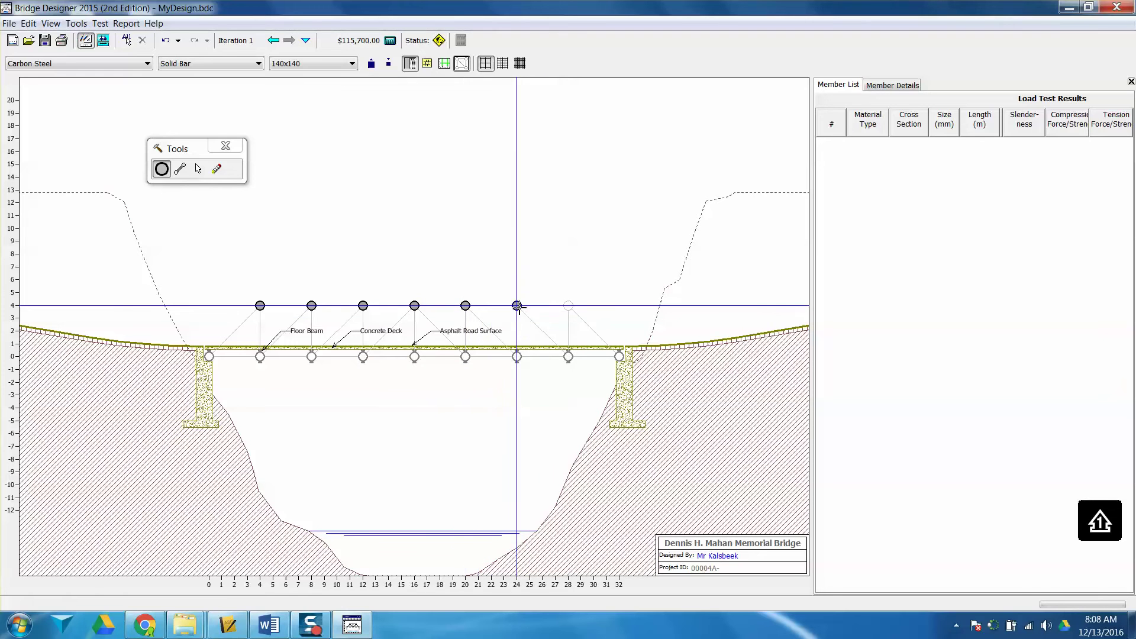
{"action": "left_click", "coordinate": [568, 306]}
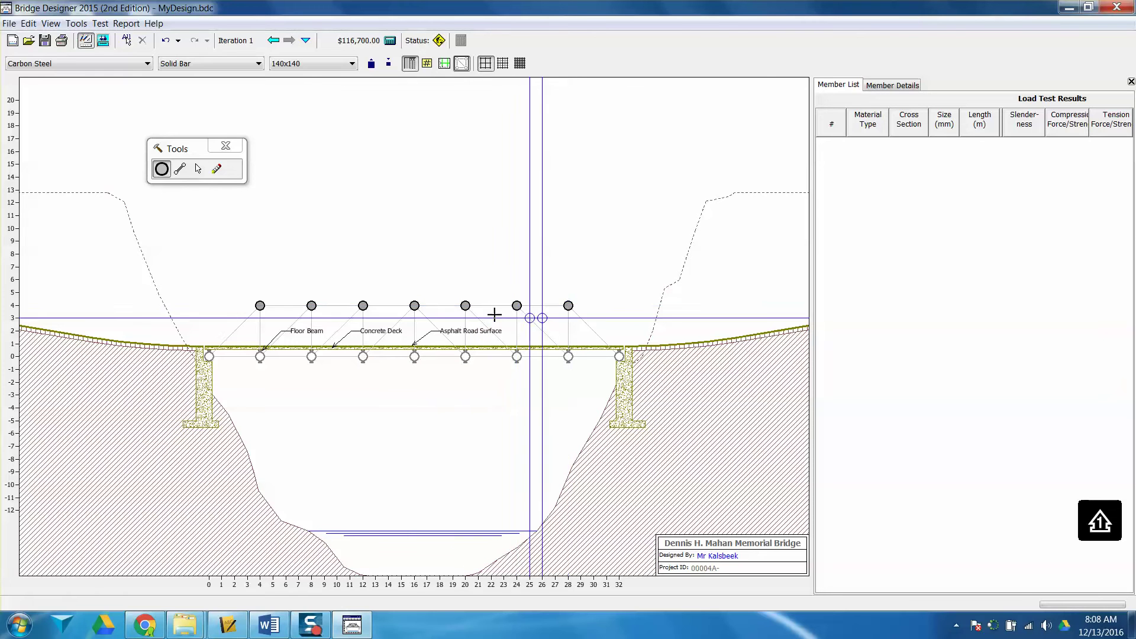
{"action": "left_click", "coordinate": [179, 170]}
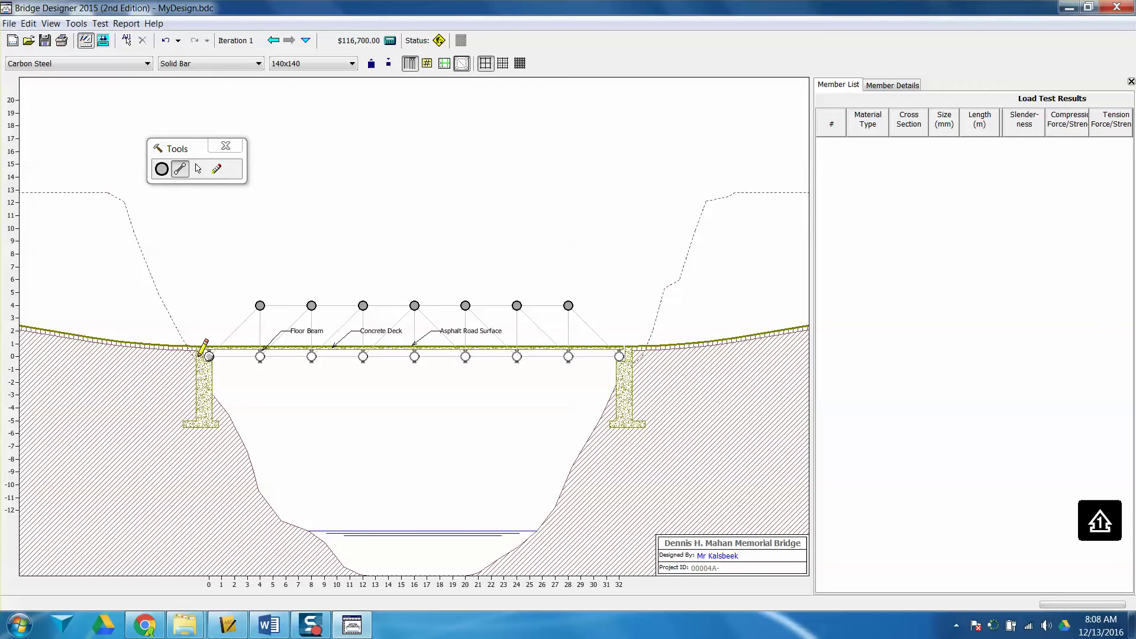
Draw the bottom chord along the deck joints and the top chord from (4,4) to (28,4).
{"action": "left_click_drag", "start_coordinate": [209, 355], "coordinate": [620, 356]}
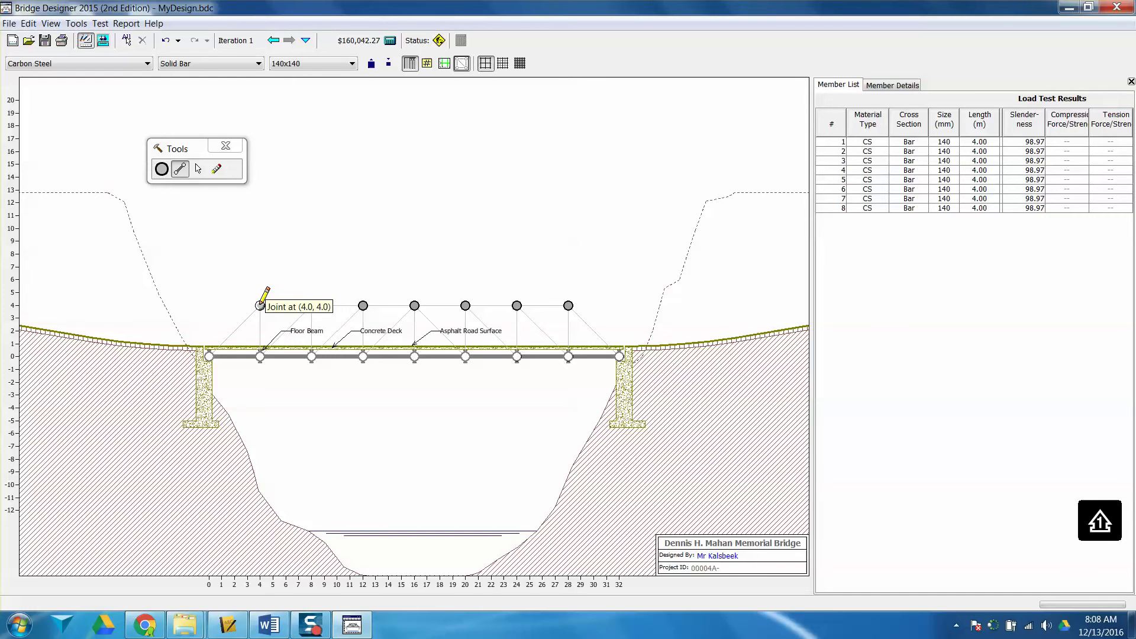
{"action": "left_click_drag", "start_coordinate": [260, 305], "coordinate": [569, 306]}
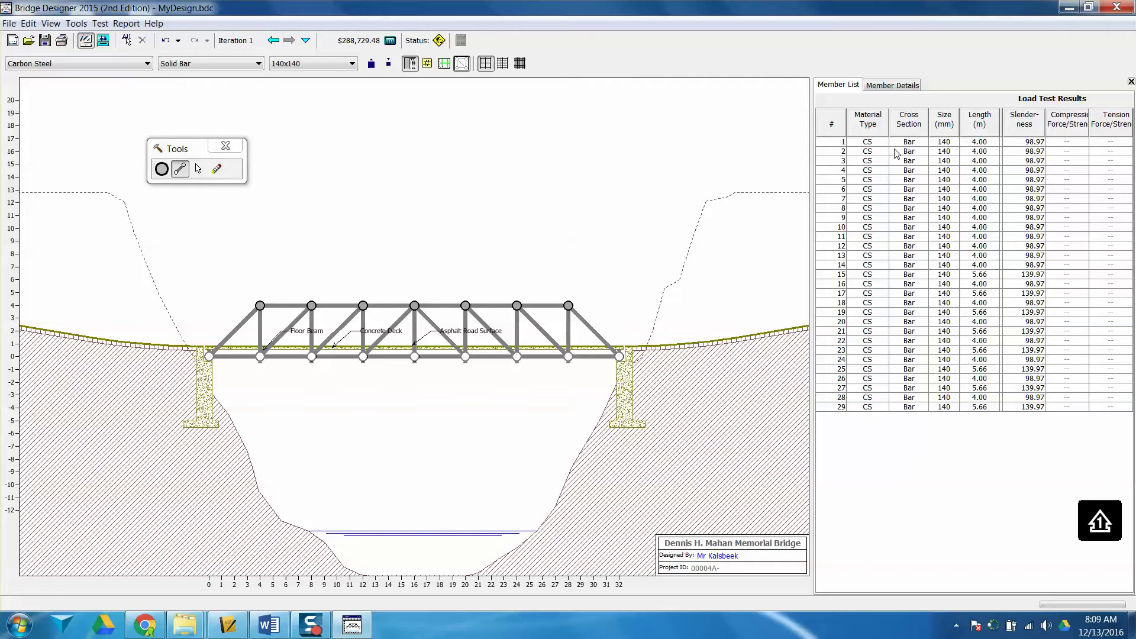
{"action": "left_click", "coordinate": [865, 143]}
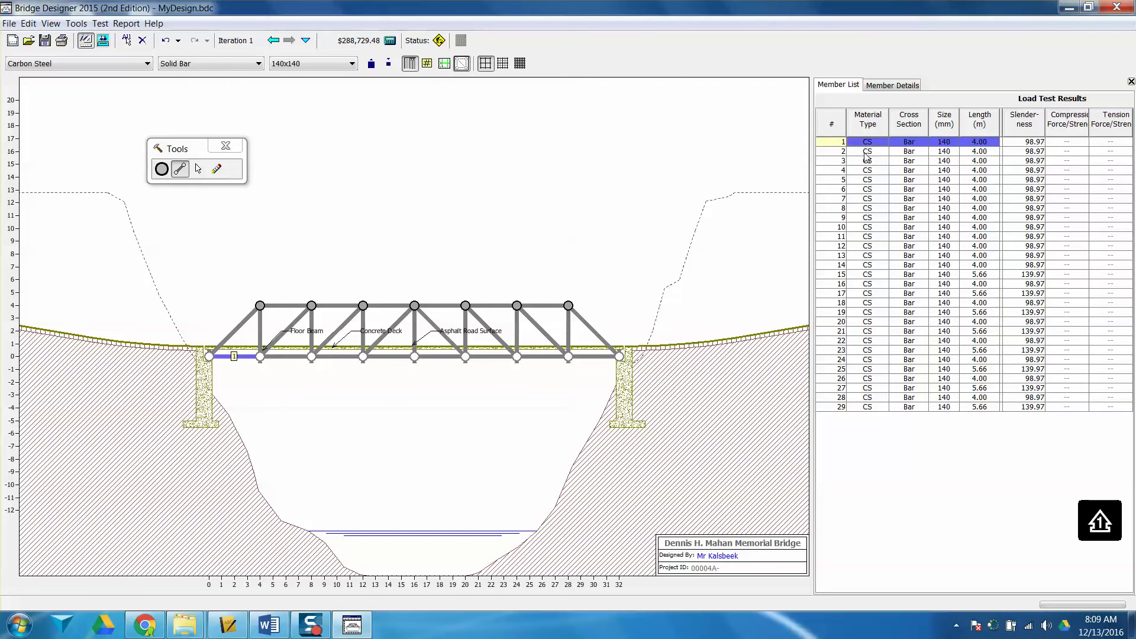
{"action": "left_click", "coordinate": [864, 152]}
{"action": "left_click", "coordinate": [863, 161]}
{"action": "left_click", "coordinate": [868, 171]}
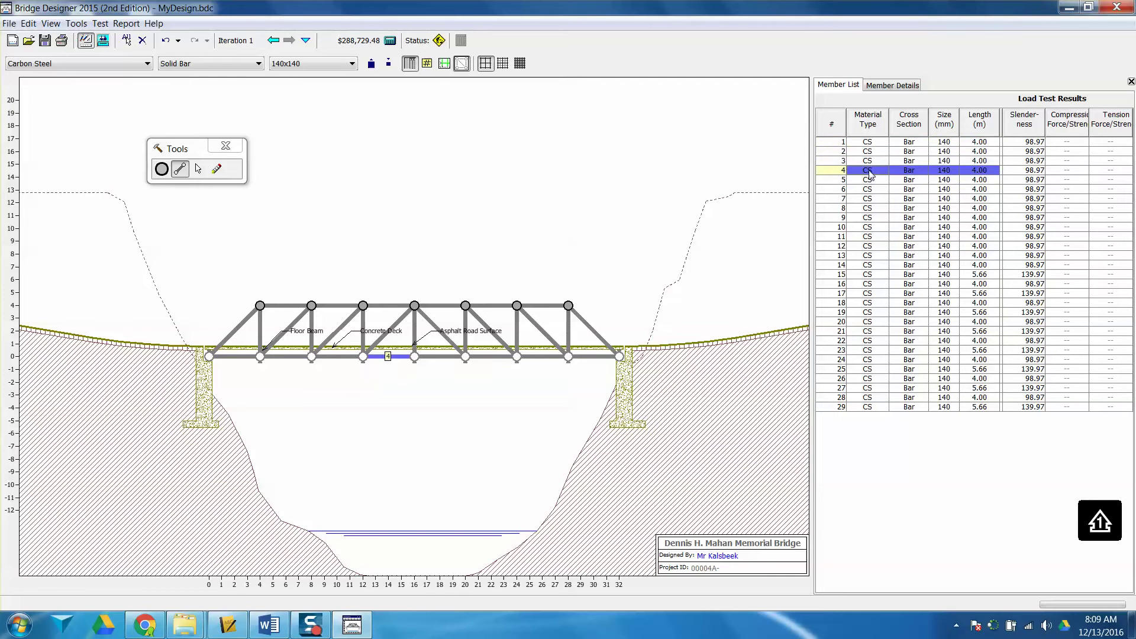
{"action": "left_click", "coordinate": [867, 180]}
{"action": "left_click", "coordinate": [869, 191]}
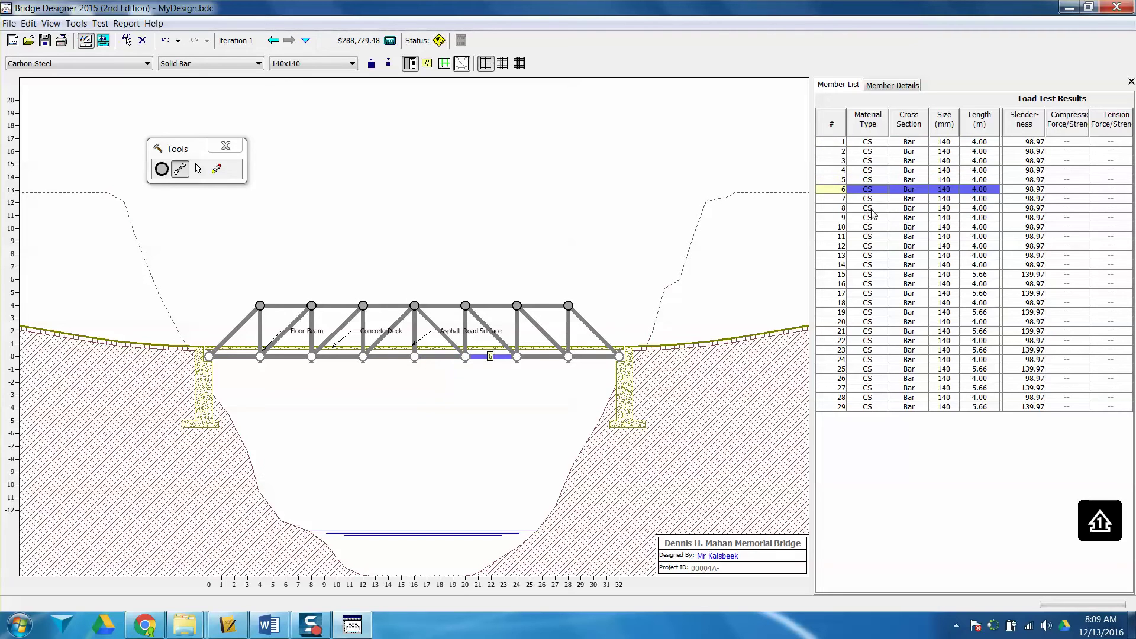
{"action": "left_click", "coordinate": [871, 200]}
{"action": "left_click", "coordinate": [867, 238]}
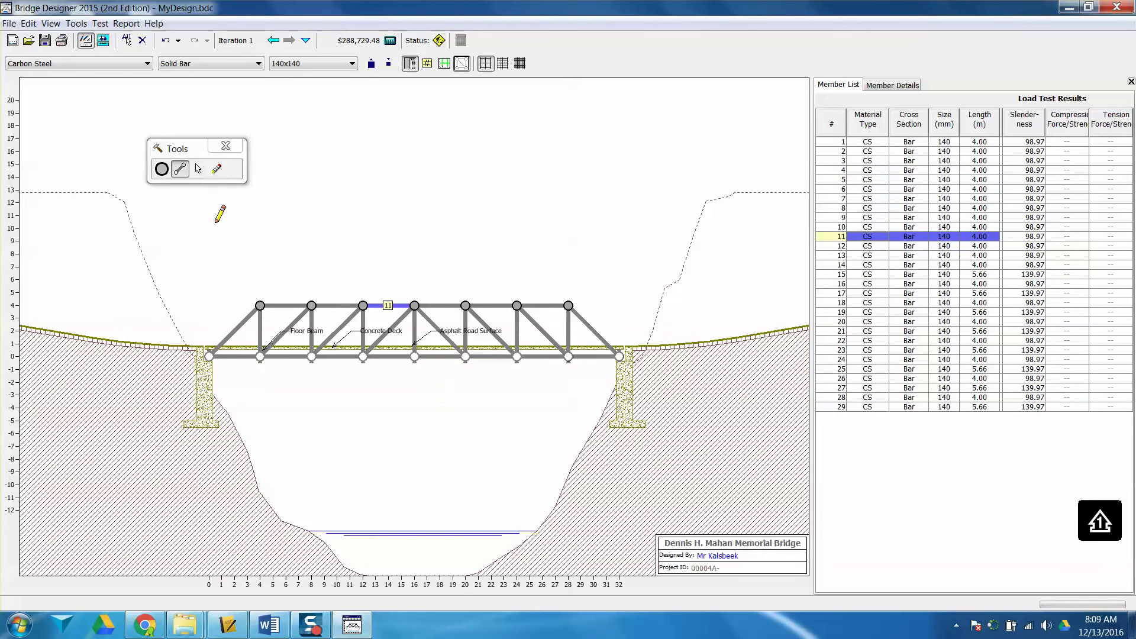
{"action": "left_click", "coordinate": [198, 168]}
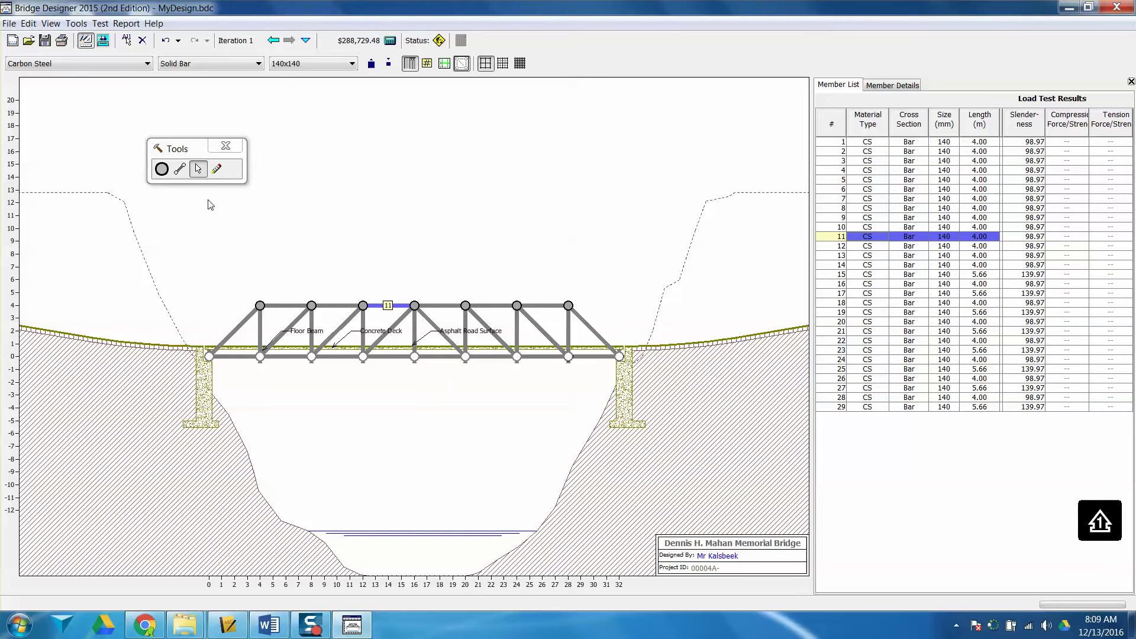
{"action": "left_click", "coordinate": [253, 312]}
{"action": "left_click", "coordinate": [280, 309]}
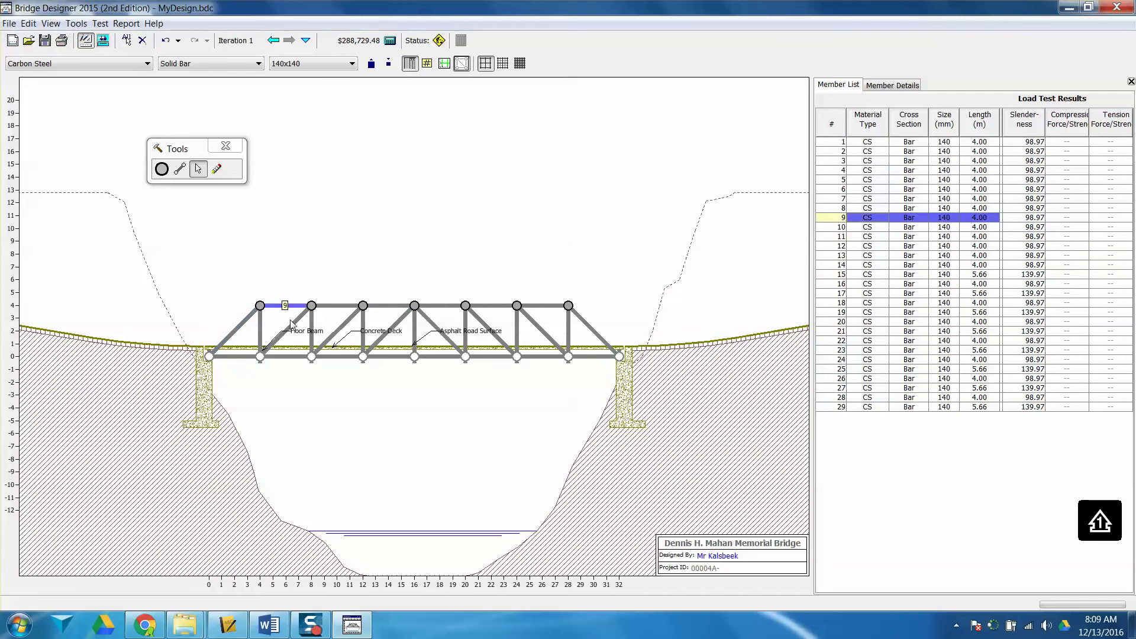
{"action": "left_click", "coordinate": [287, 329]}
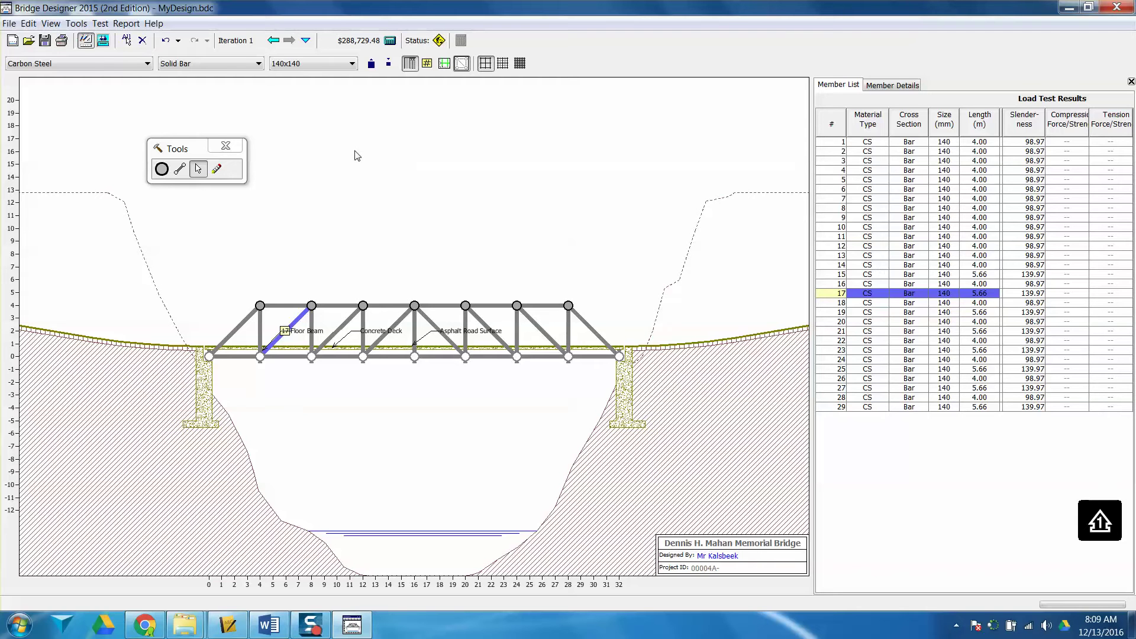
{"action": "left_click", "coordinate": [232, 331]}
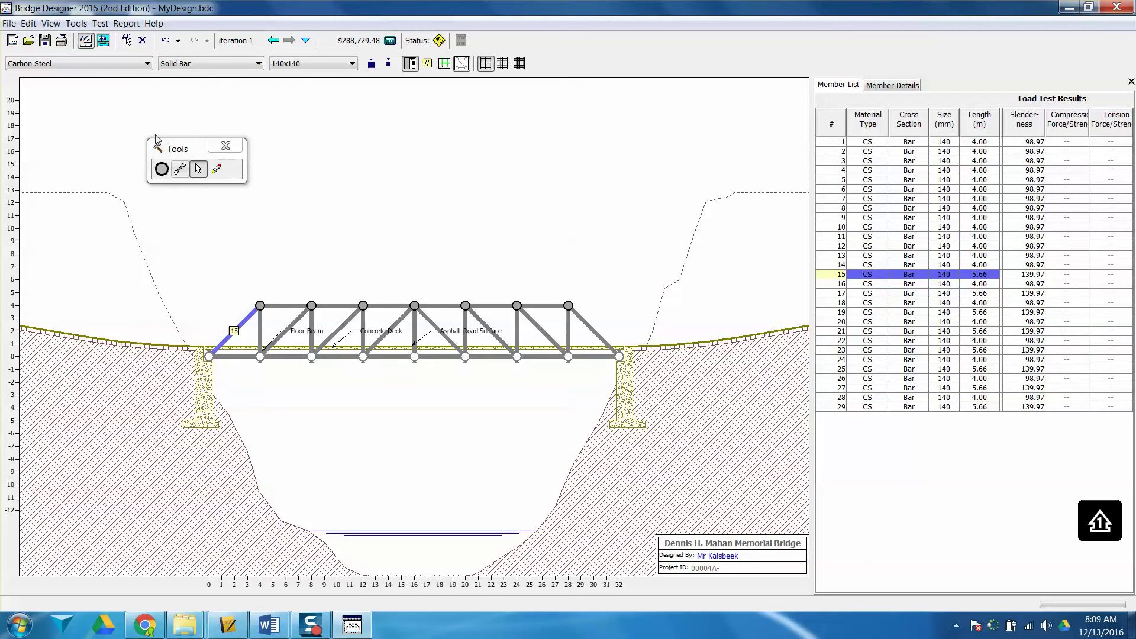
{"action": "left_click", "coordinate": [185, 65]}
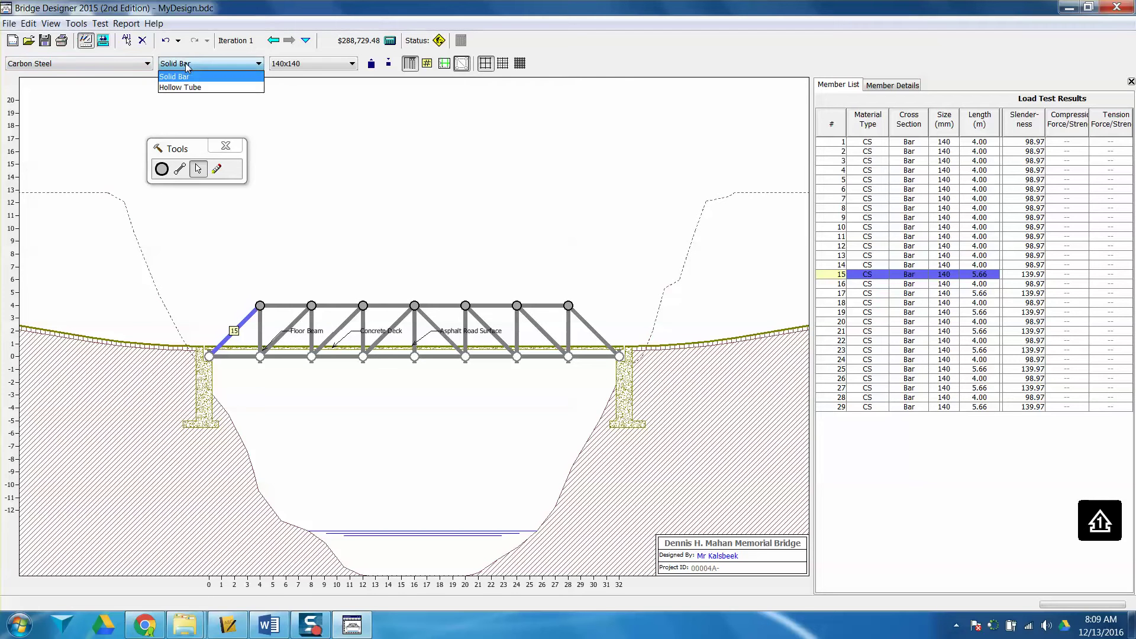
{"action": "left_click", "coordinate": [290, 64]}
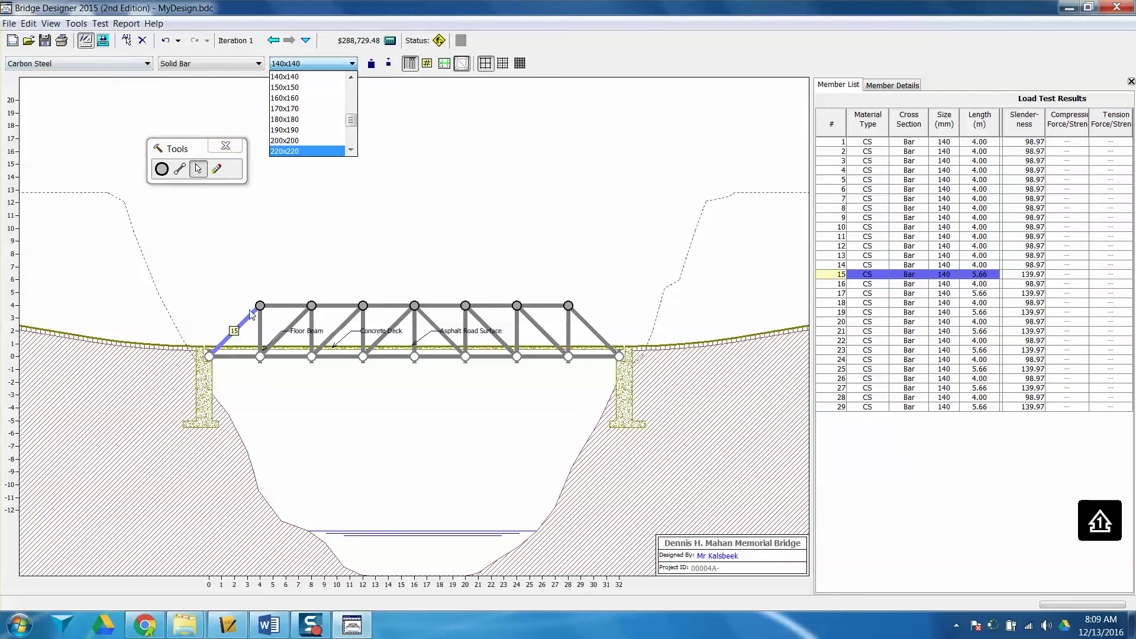
{"action": "left_click", "coordinate": [289, 239]}
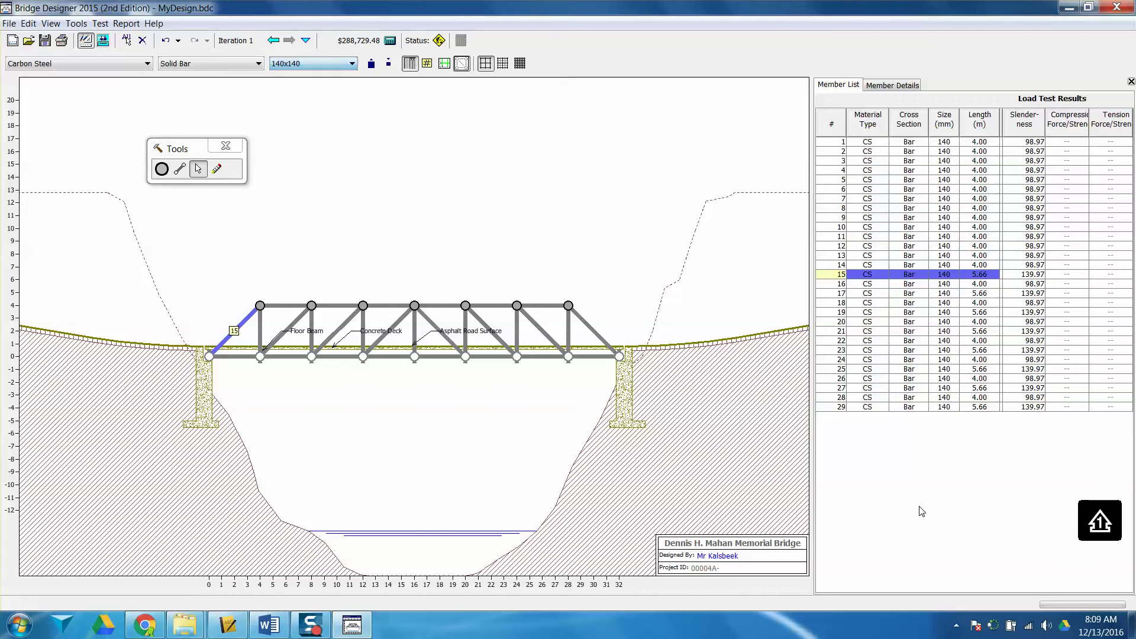
Run the load test, which fails with members 11, 12, 15 and 29 overstressed, and return to the drafting board.
{"action": "left_click", "coordinate": [102, 42]}
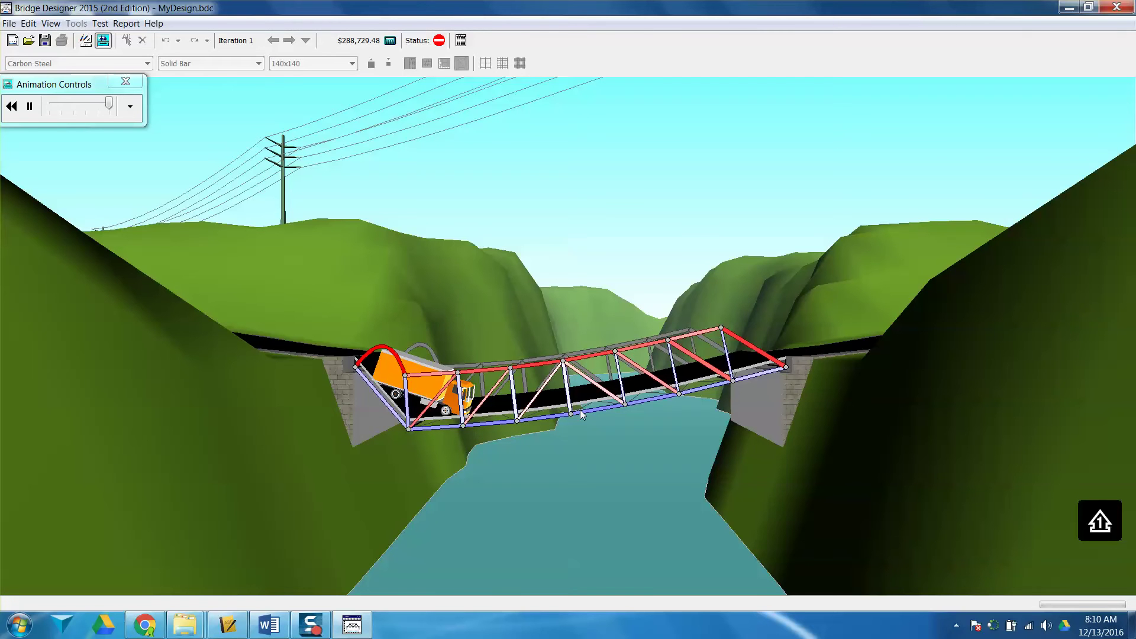
{"action": "left_click", "coordinate": [86, 41]}
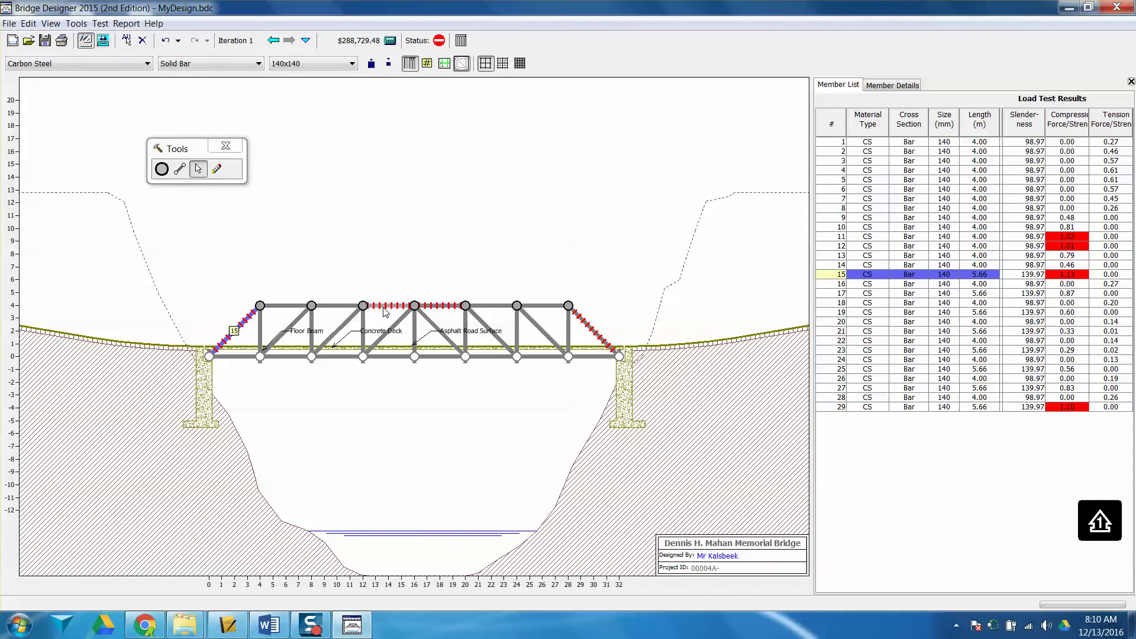
Enlarge members 11, 12, 15 and 29 two sizes to 160x160 bars and rerun the load test, which passes.
{"action": "left_click", "coordinate": [1058, 239]}
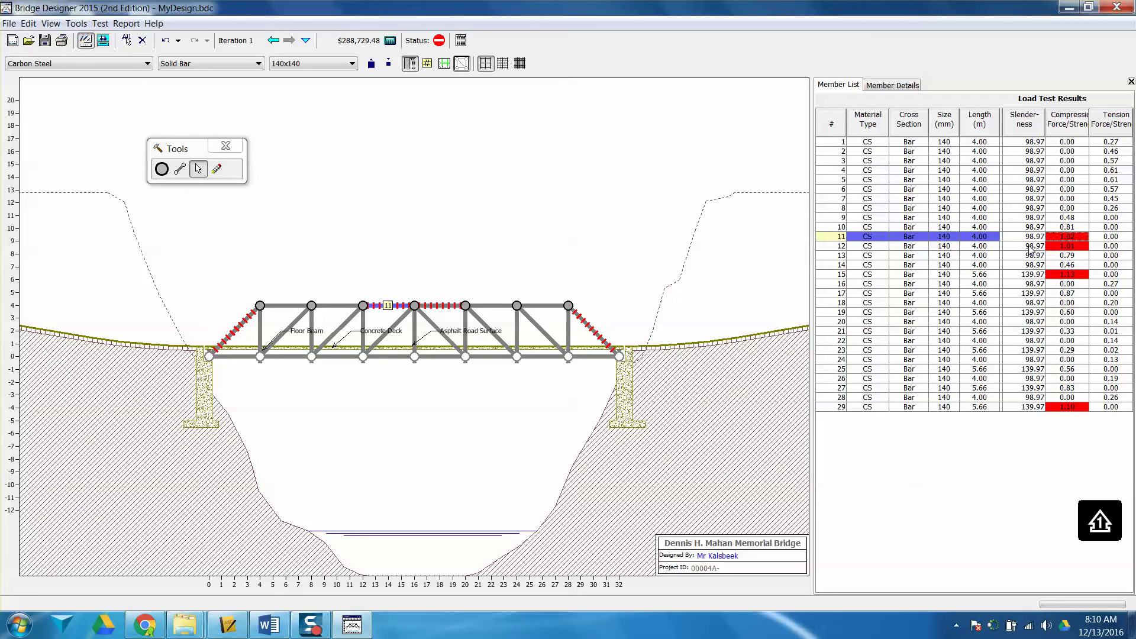
{"action": "left_click", "coordinate": [1030, 246], "text": "ctrl"}
{"action": "left_click", "coordinate": [1032, 274], "text": "ctrl"}
{"action": "left_click", "coordinate": [1033, 407], "text": "ctrl"}
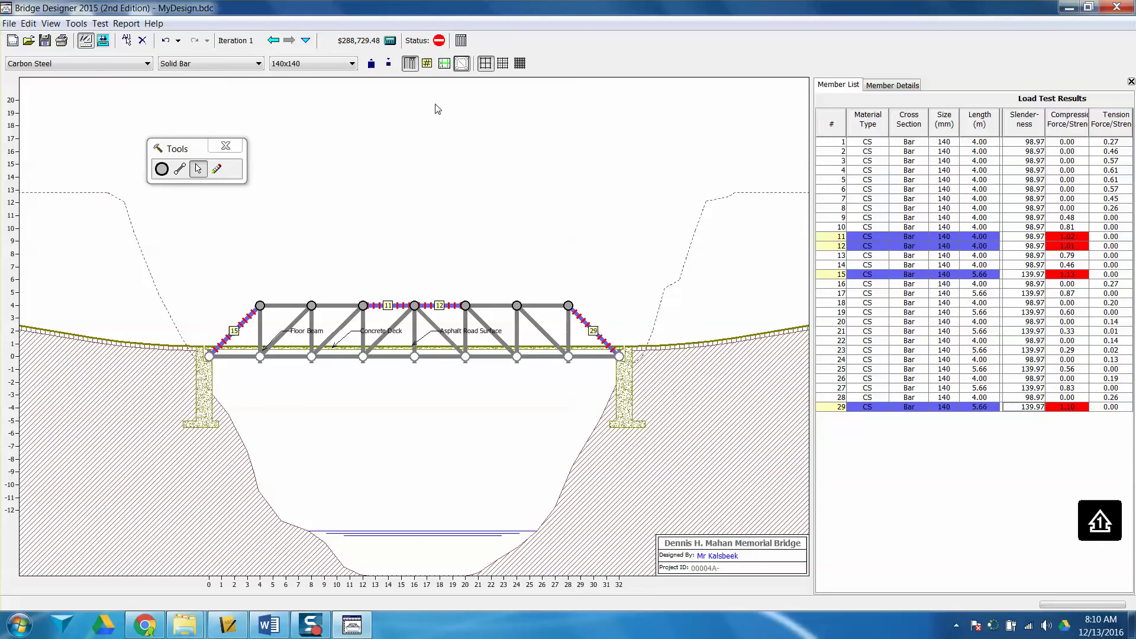
{"action": "left_click", "coordinate": [371, 63]}
{"action": "left_click", "coordinate": [371, 64]}
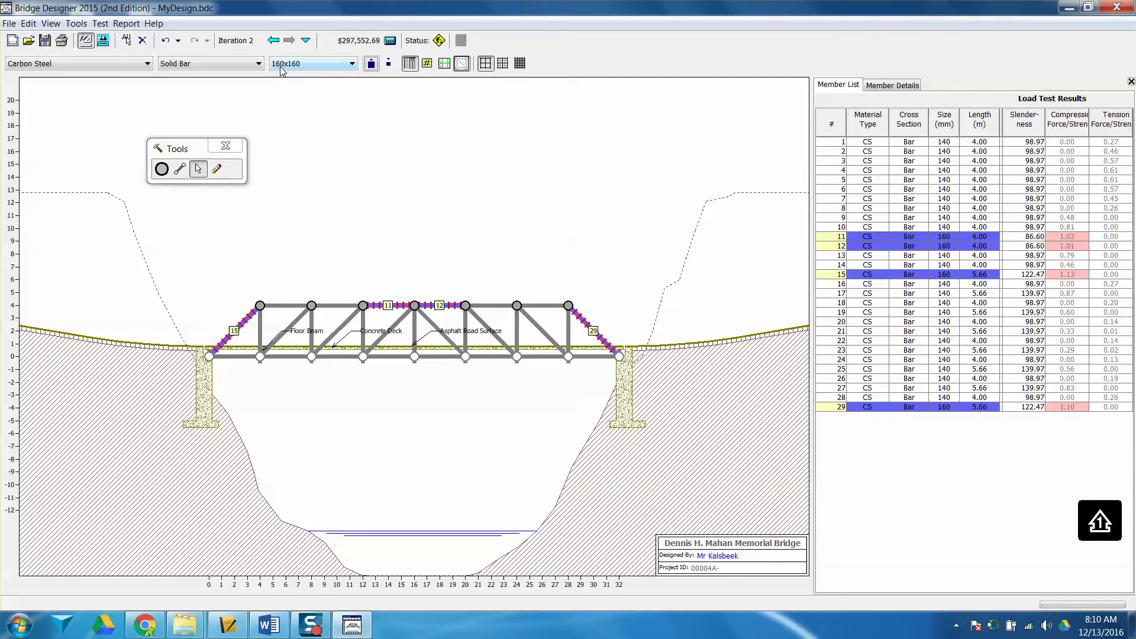
{"action": "left_click", "coordinate": [103, 40]}
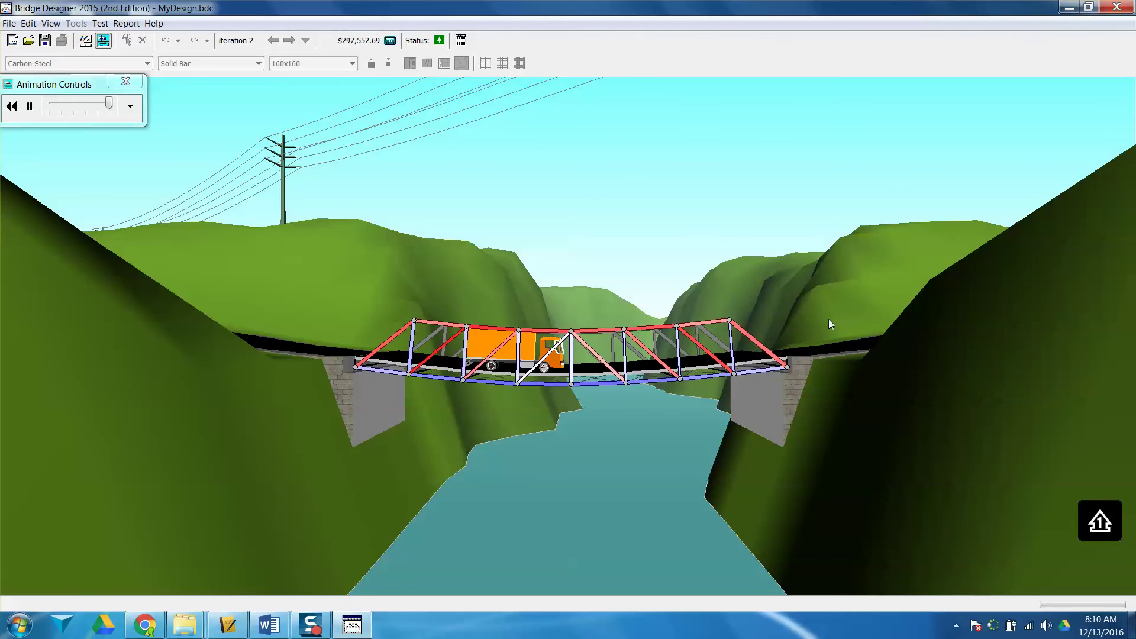
{"action": "left_click", "coordinate": [86, 44]}
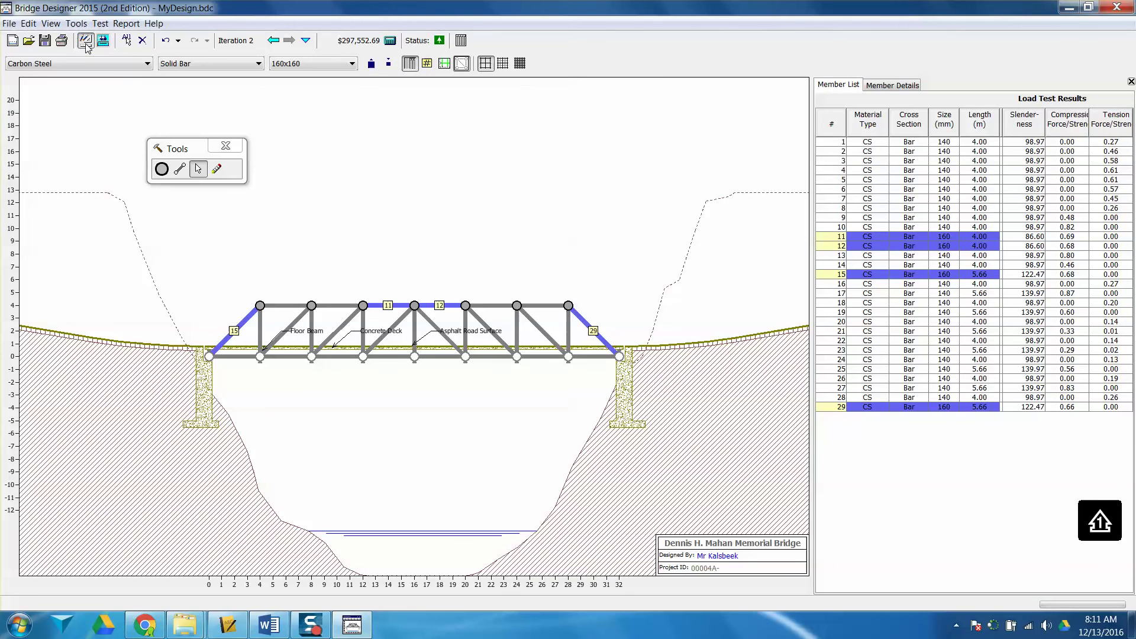
{"action": "left_click", "coordinate": [100, 24]}
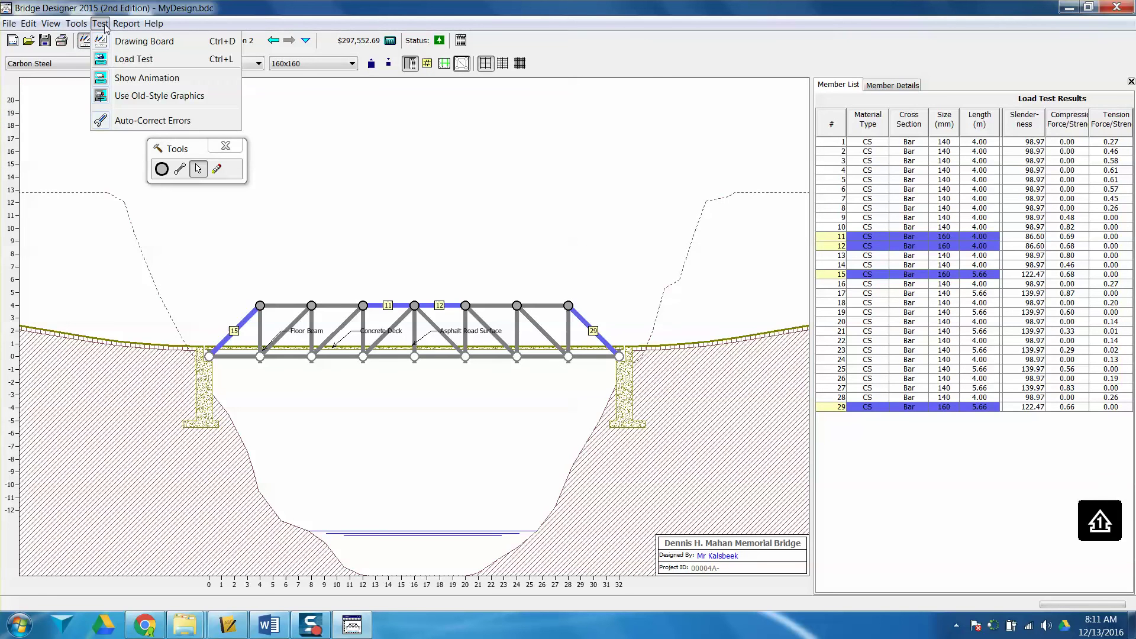
{"action": "left_click", "coordinate": [148, 79]}
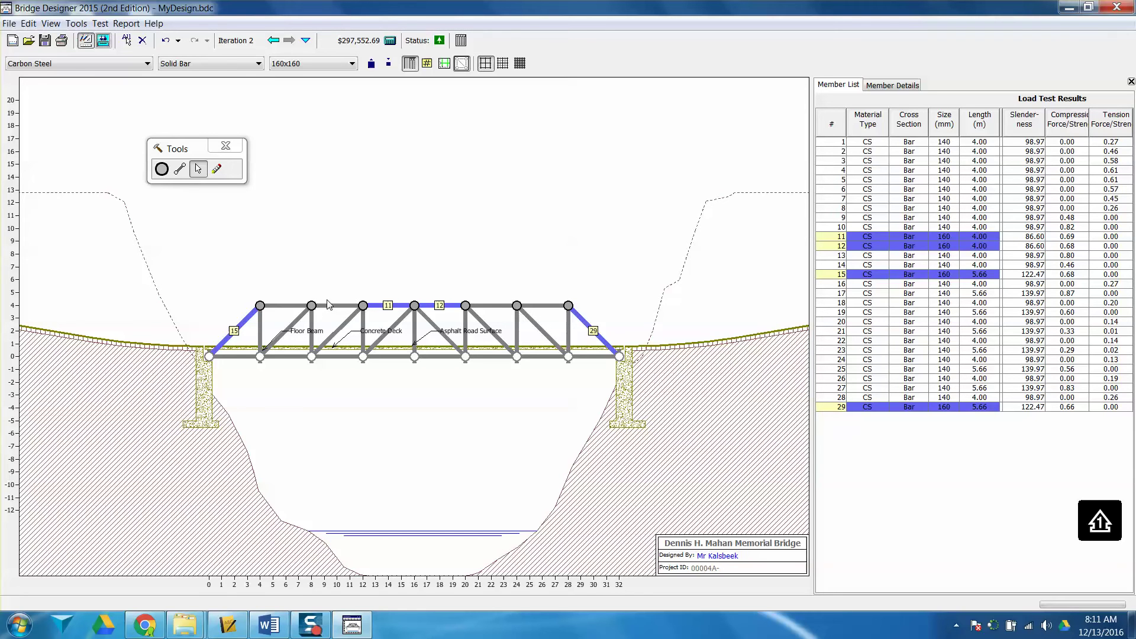
Box-select all 29 truss members and show the Cross Section dropdown choices.
{"action": "left_click_drag", "start_coordinate": [164, 258], "coordinate": [677, 402]}
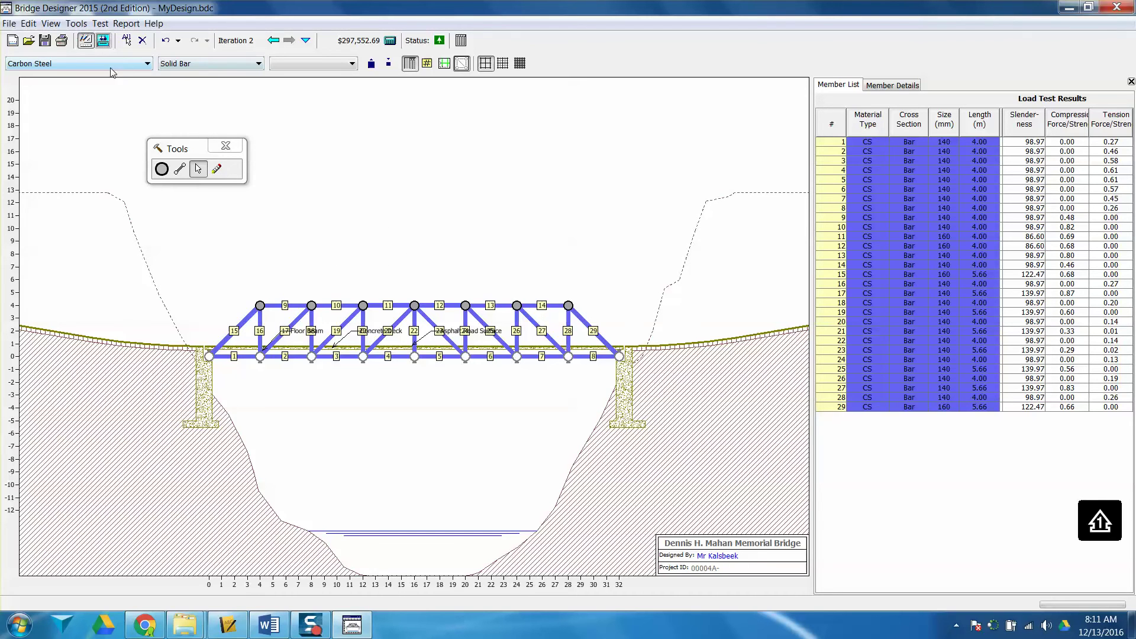
{"action": "left_click", "coordinate": [196, 63]}
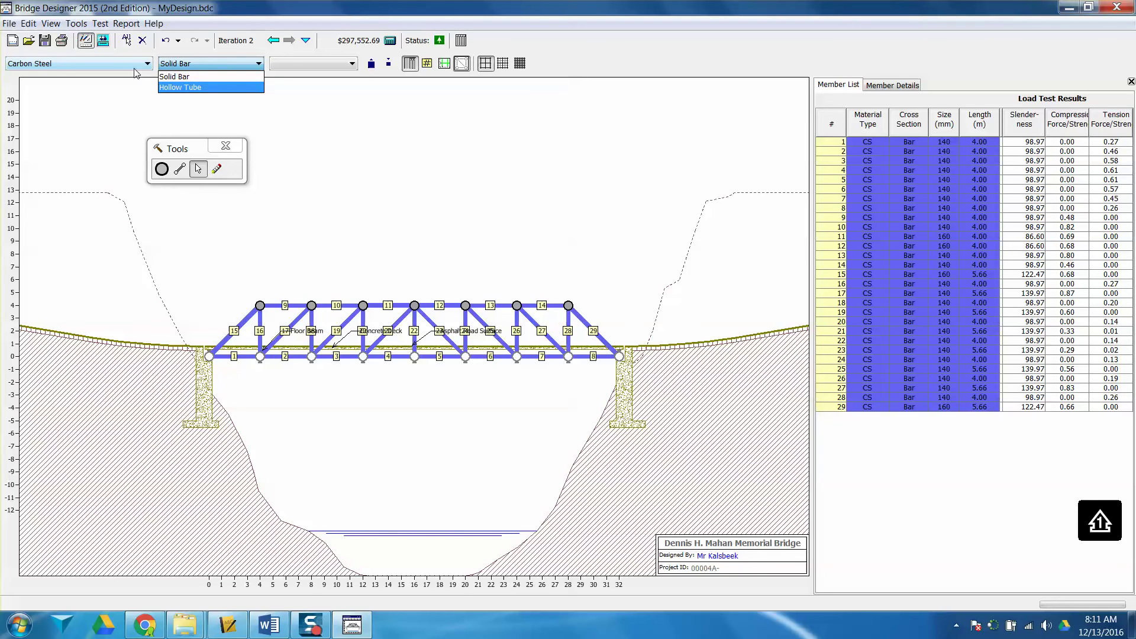
Switch every member to Hollow Tube ($168,487.60) and load-test the bridge, which fails.
{"action": "left_click", "coordinate": [189, 88]}
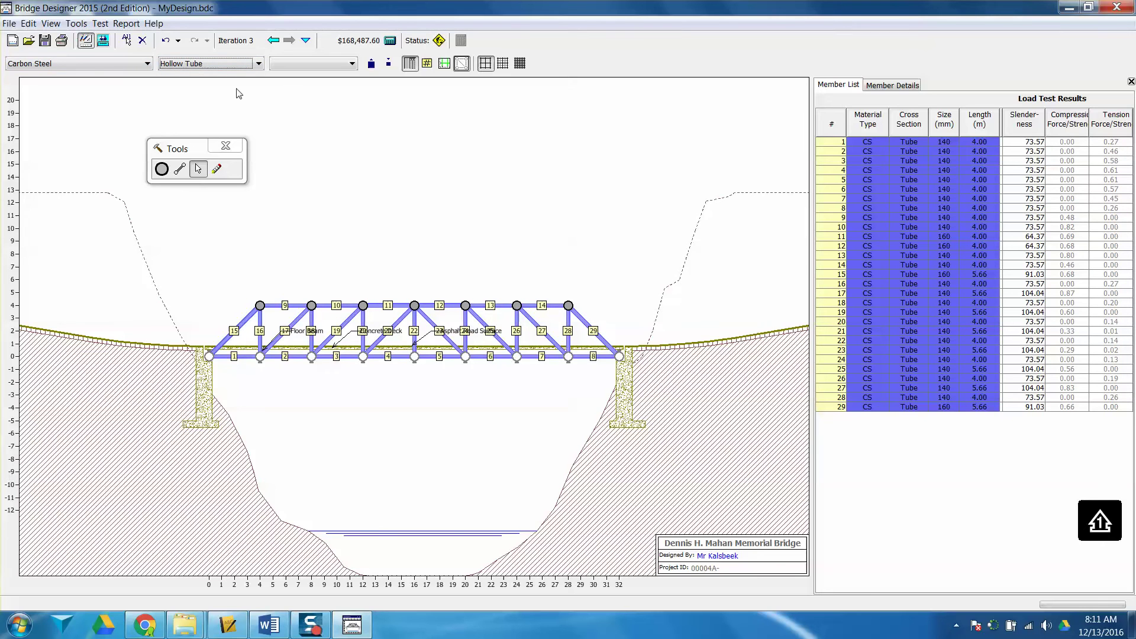
{"action": "left_click", "coordinate": [103, 41]}
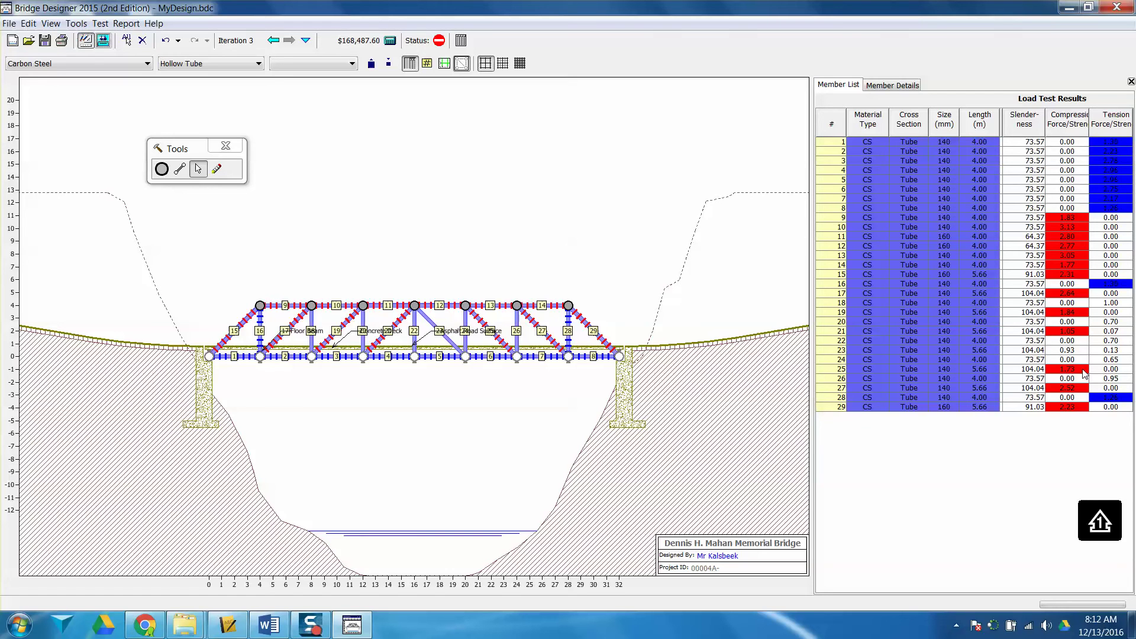
Excluding members 18, 20, 22, 23, 24 and 26, enlarge the failing tubes two sizes and retest.
{"action": "left_click", "coordinate": [981, 342], "text": "ctrl"}
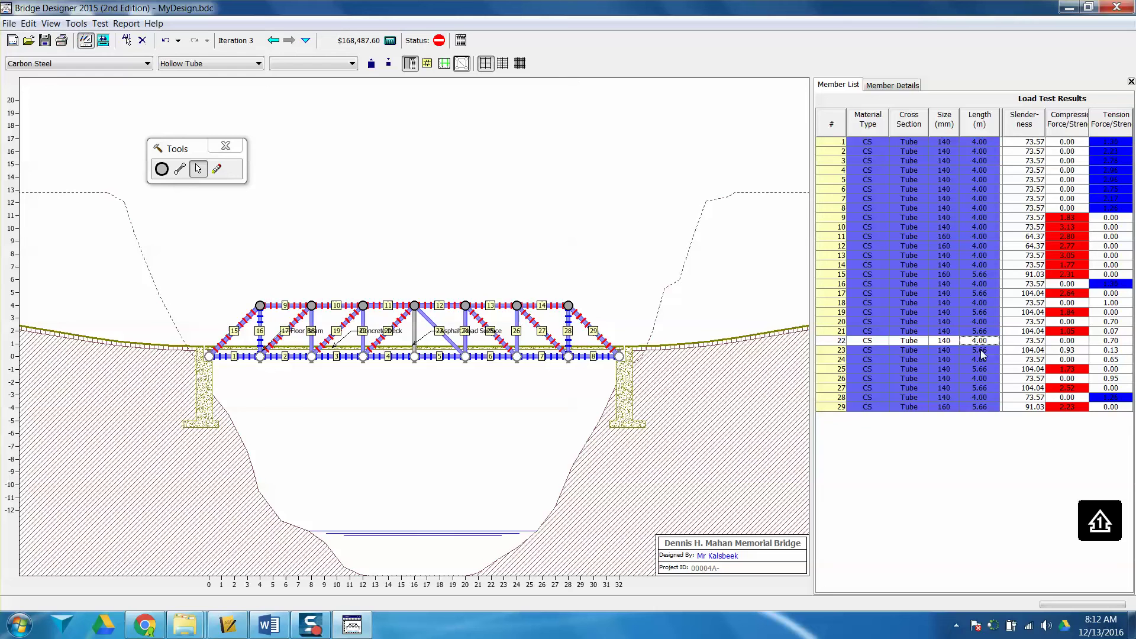
{"action": "left_click", "coordinate": [980, 350], "text": "ctrl"}
{"action": "left_click", "coordinate": [983, 359], "text": "ctrl"}
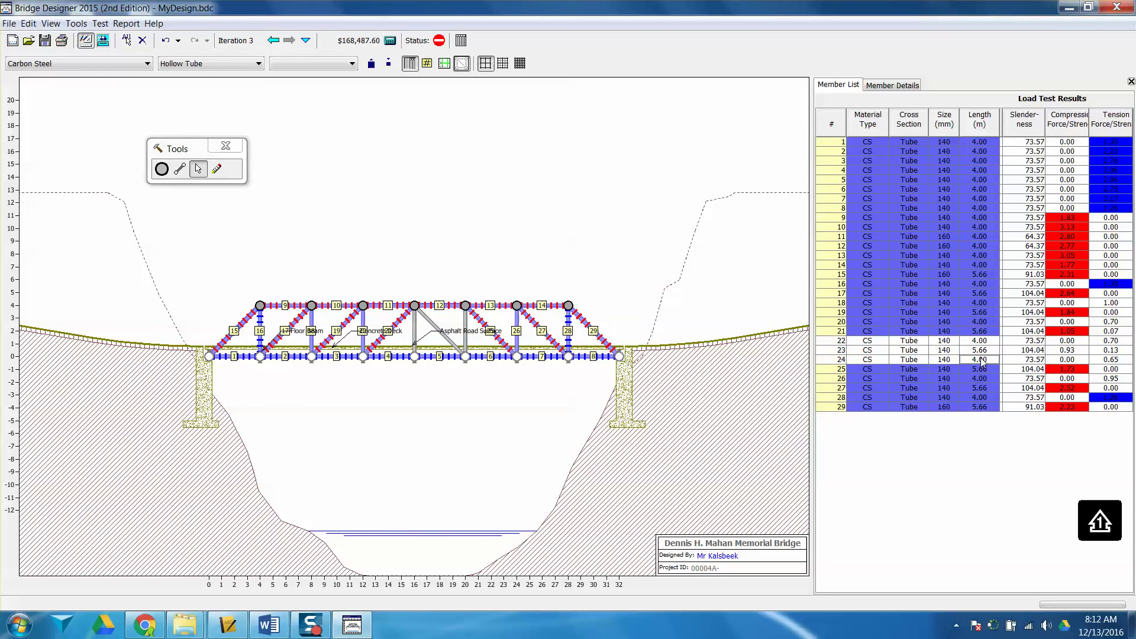
{"action": "left_click", "coordinate": [985, 379], "text": "ctrl"}
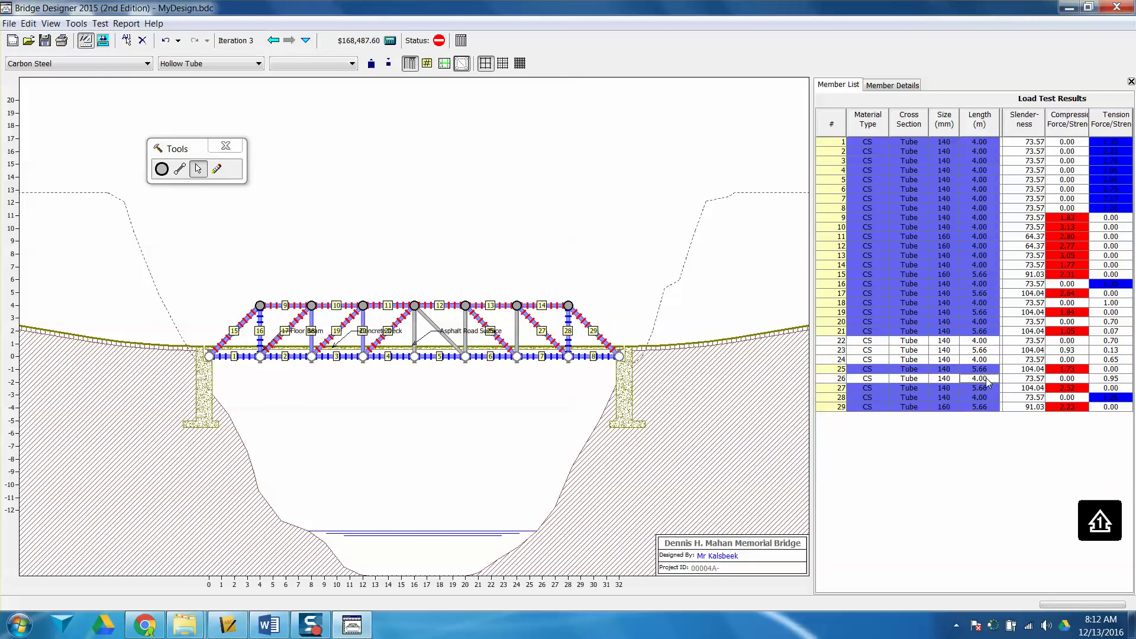
{"action": "left_click", "coordinate": [995, 323], "text": "ctrl"}
{"action": "left_click", "coordinate": [1080, 303], "text": "ctrl"}
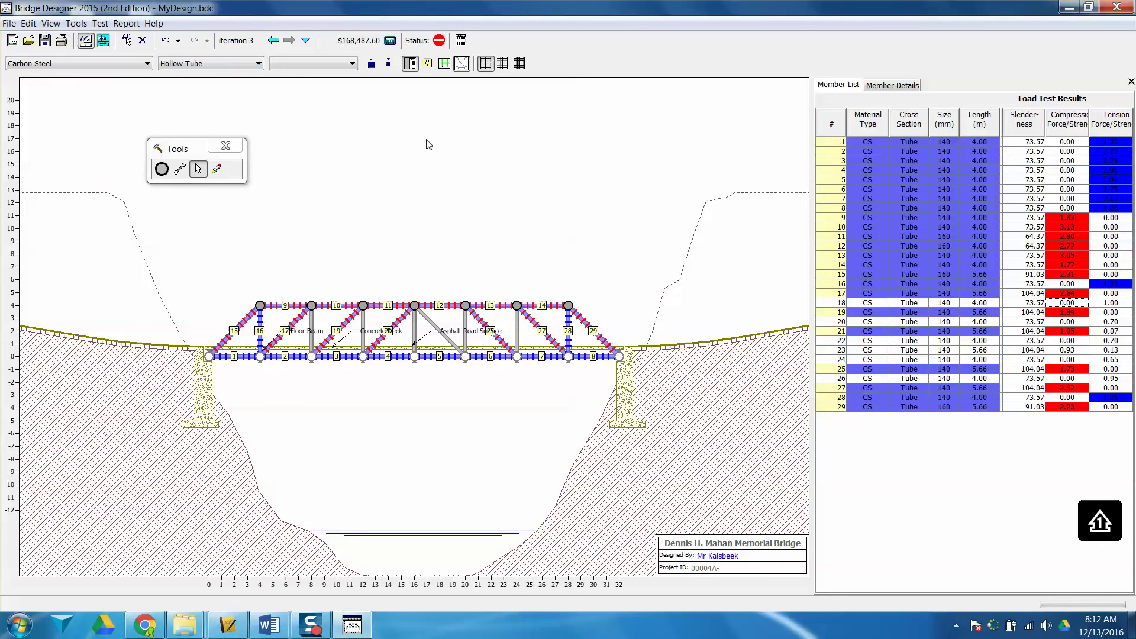
{"action": "left_click", "coordinate": [371, 64]}
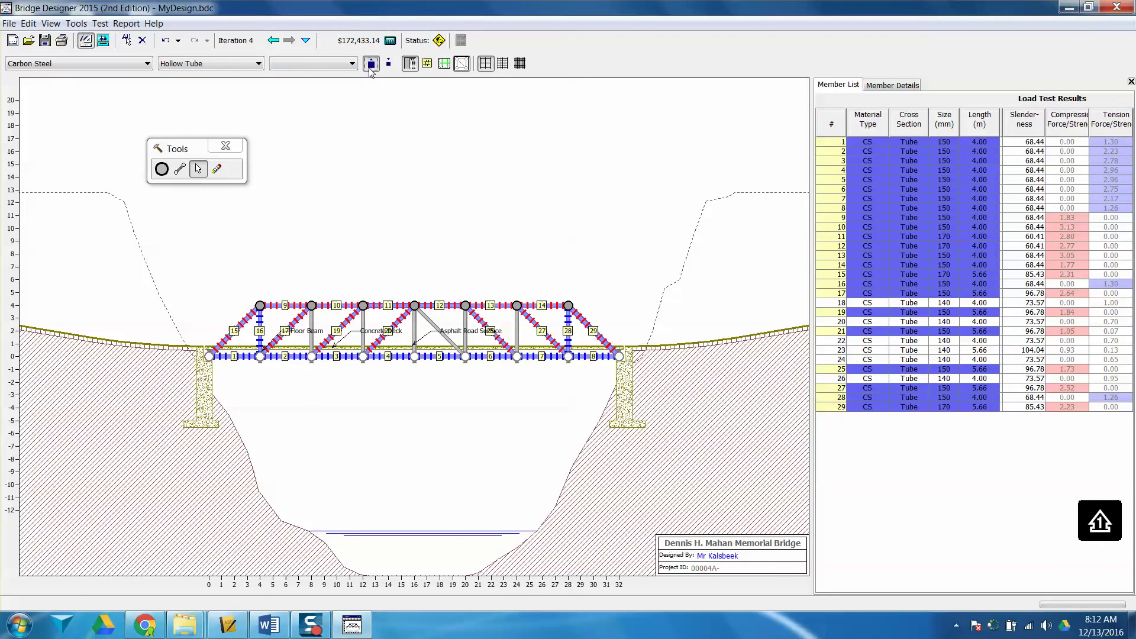
{"action": "left_click", "coordinate": [371, 64]}
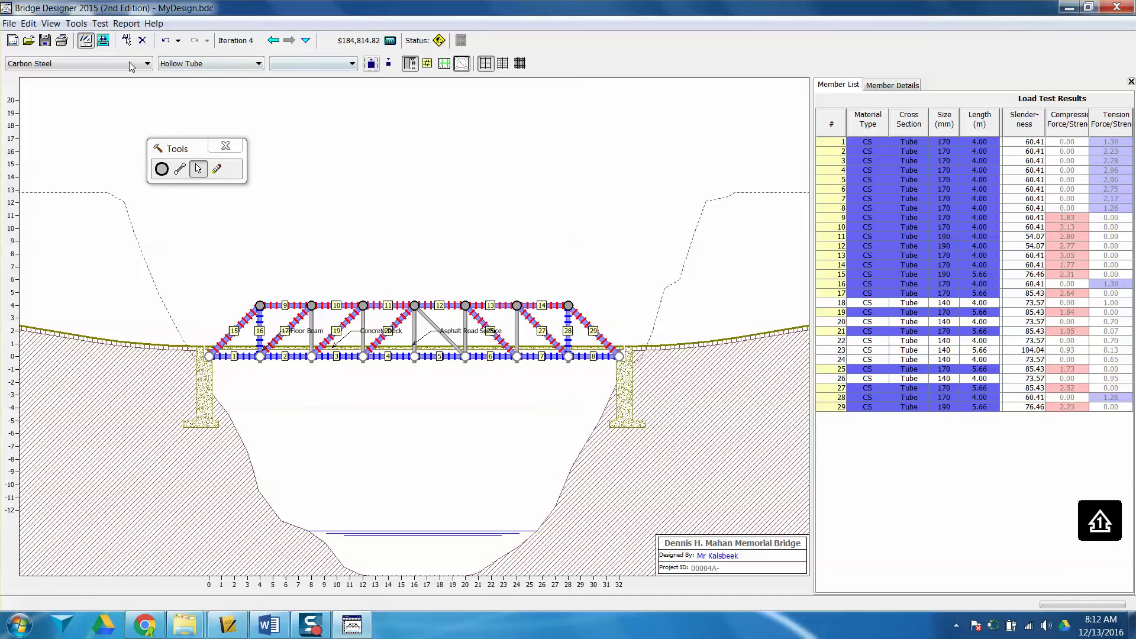
{"action": "left_click", "coordinate": [102, 41]}
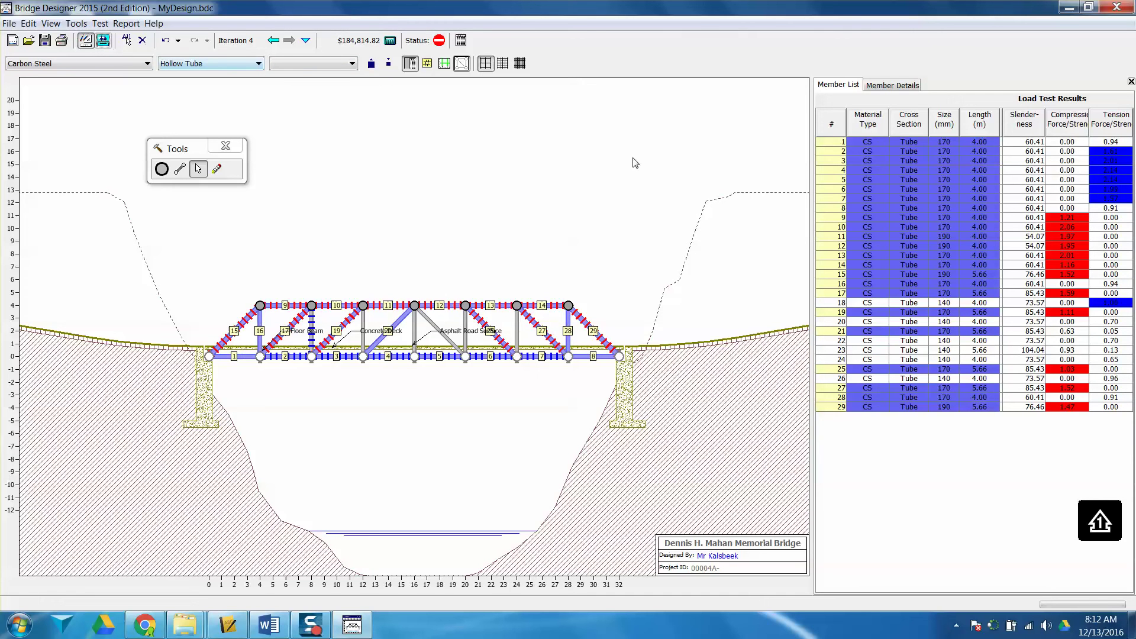
Excluding members 1, 8, 21 and 28, enlarge the still-failing tubes one more size and retest.
{"action": "left_click", "coordinate": [985, 143], "text": "ctrl"}
{"action": "left_click", "coordinate": [994, 208], "text": "ctrl"}
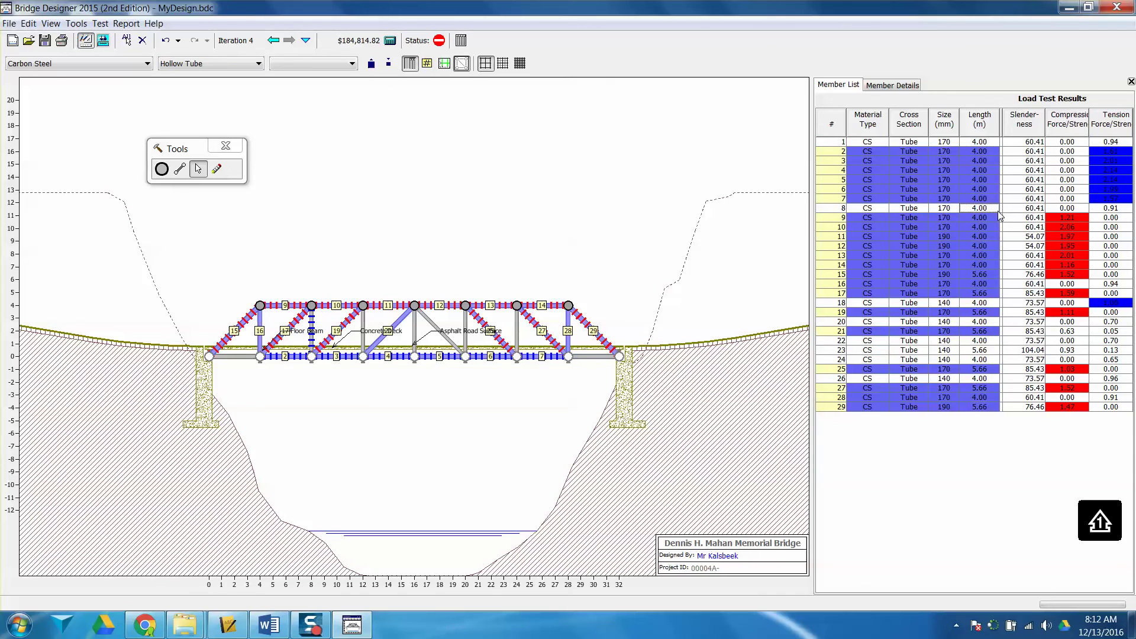
{"action": "left_click", "coordinate": [978, 332], "text": "ctrl"}
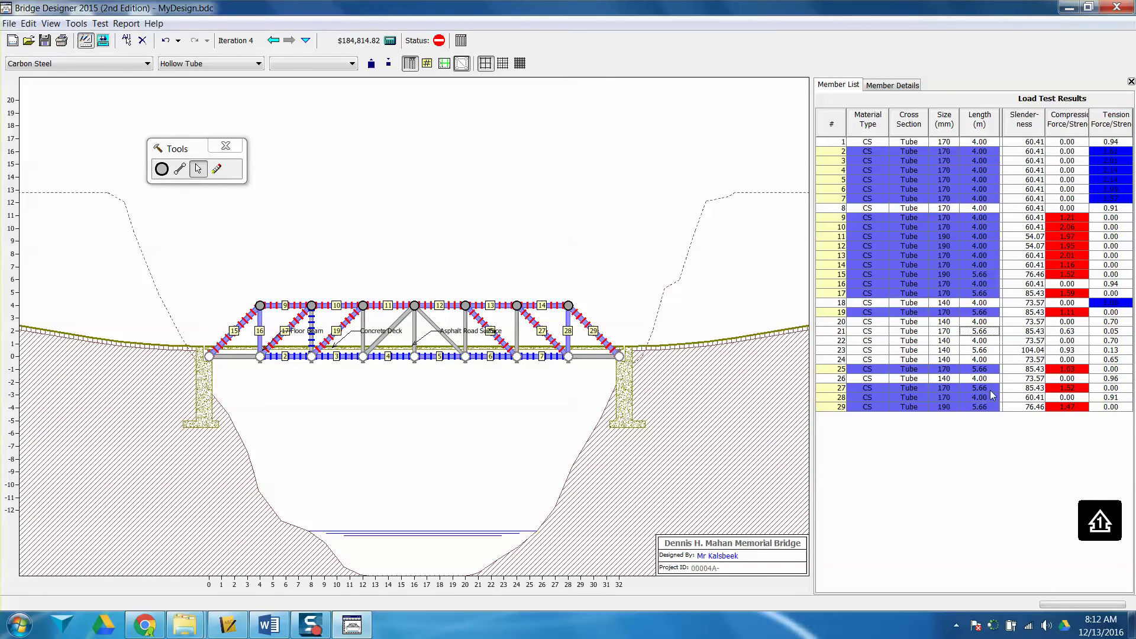
{"action": "left_click", "coordinate": [992, 398], "text": "ctrl"}
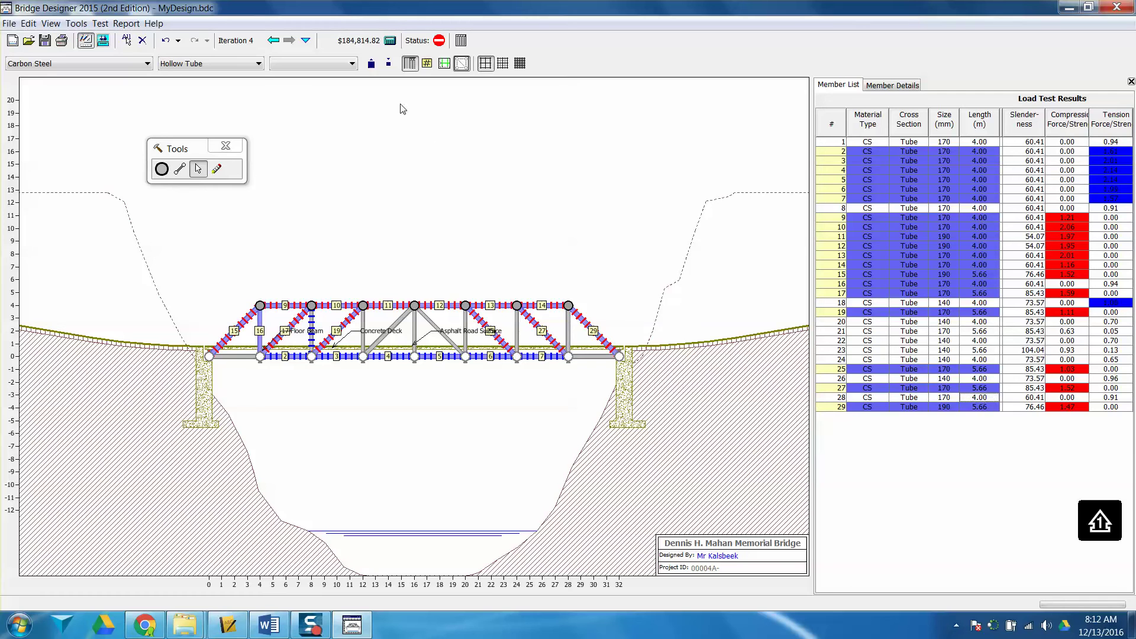
{"action": "left_click", "coordinate": [371, 64]}
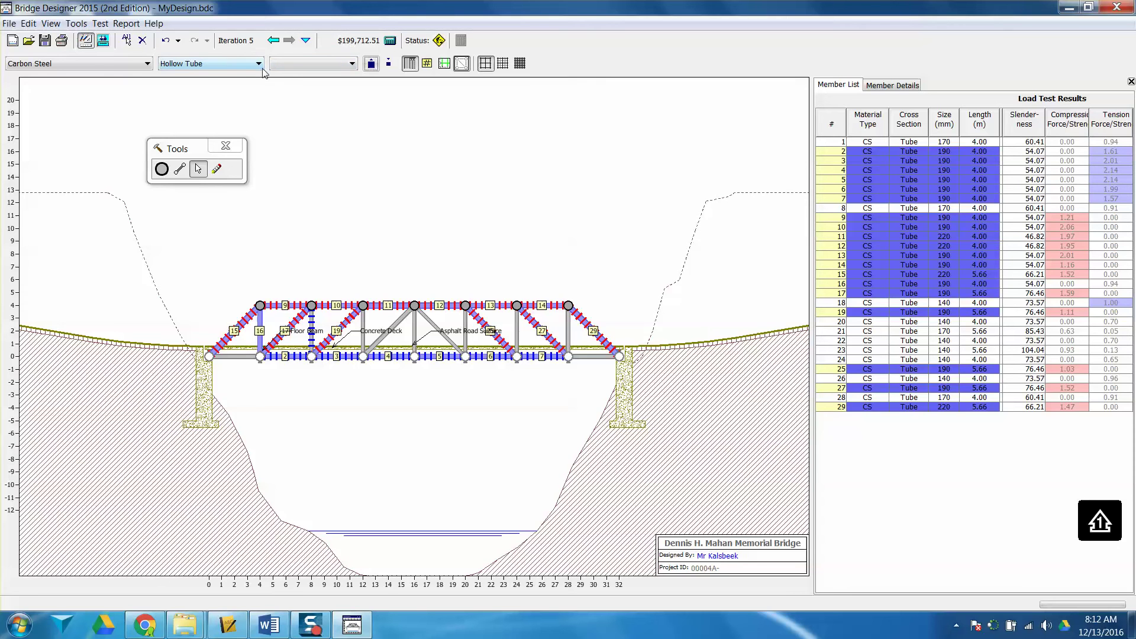
{"action": "left_click", "coordinate": [105, 44]}
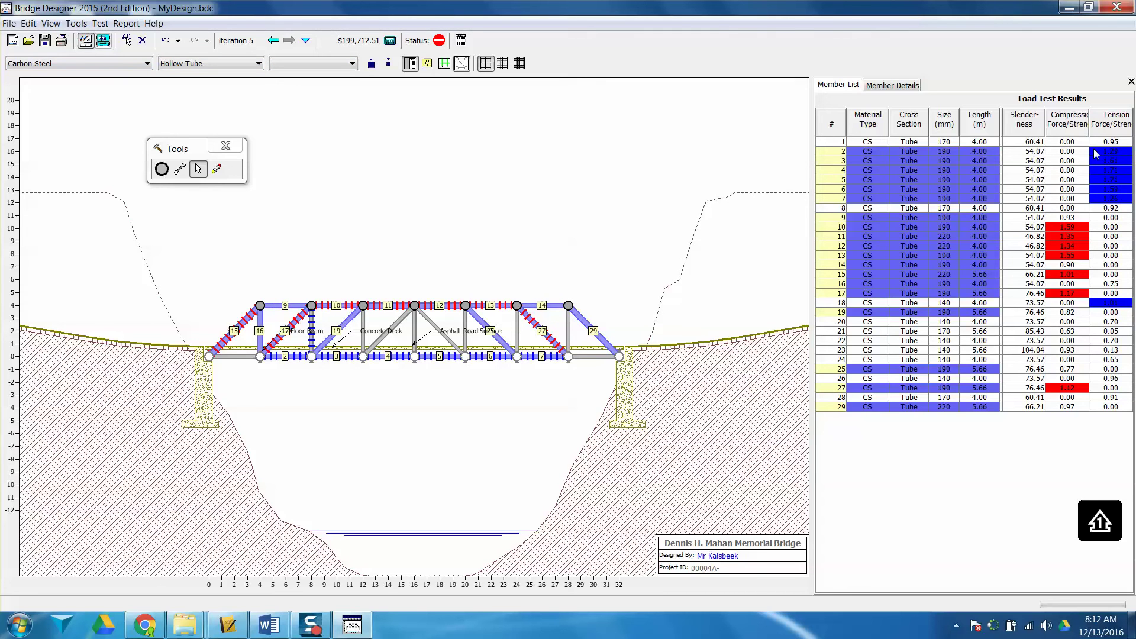
{"action": "left_click", "coordinate": [1074, 152]}
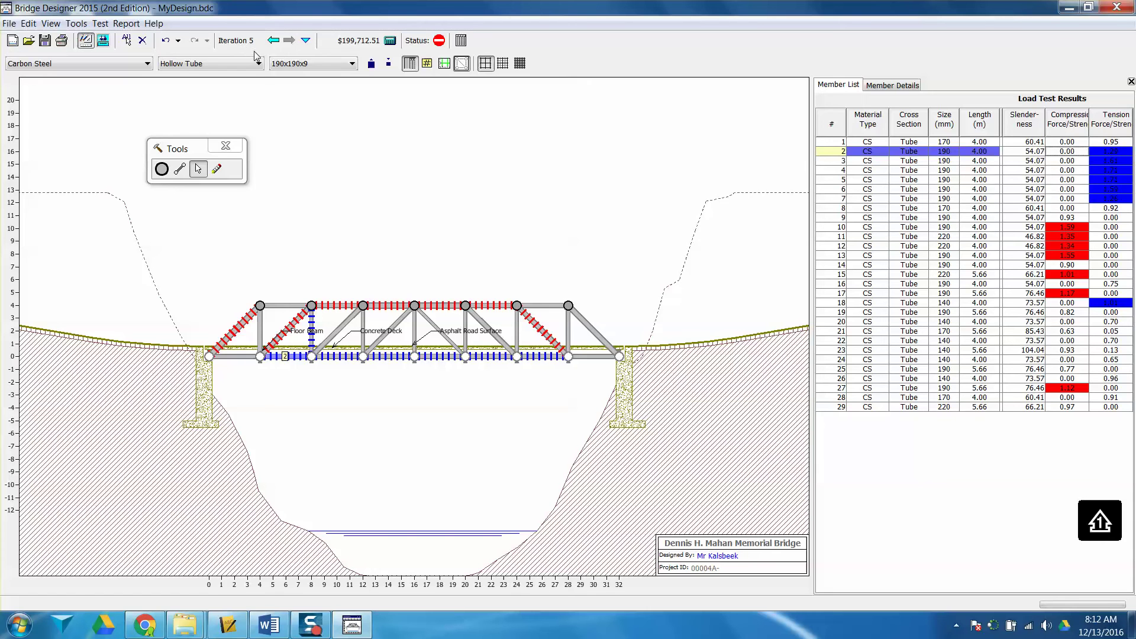
Compare earlier design iterations, return to iteration 5, and load-test it.
{"action": "left_click", "coordinate": [273, 41]}
{"action": "left_click", "coordinate": [274, 43]}
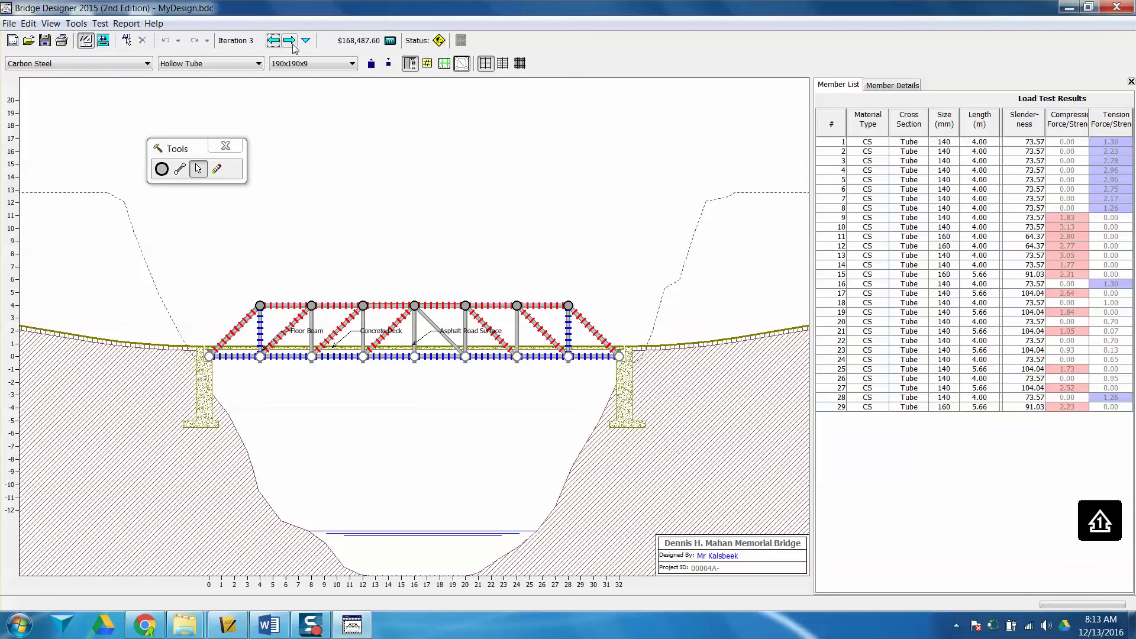
{"action": "left_click", "coordinate": [290, 41]}
{"action": "left_click", "coordinate": [289, 41]}
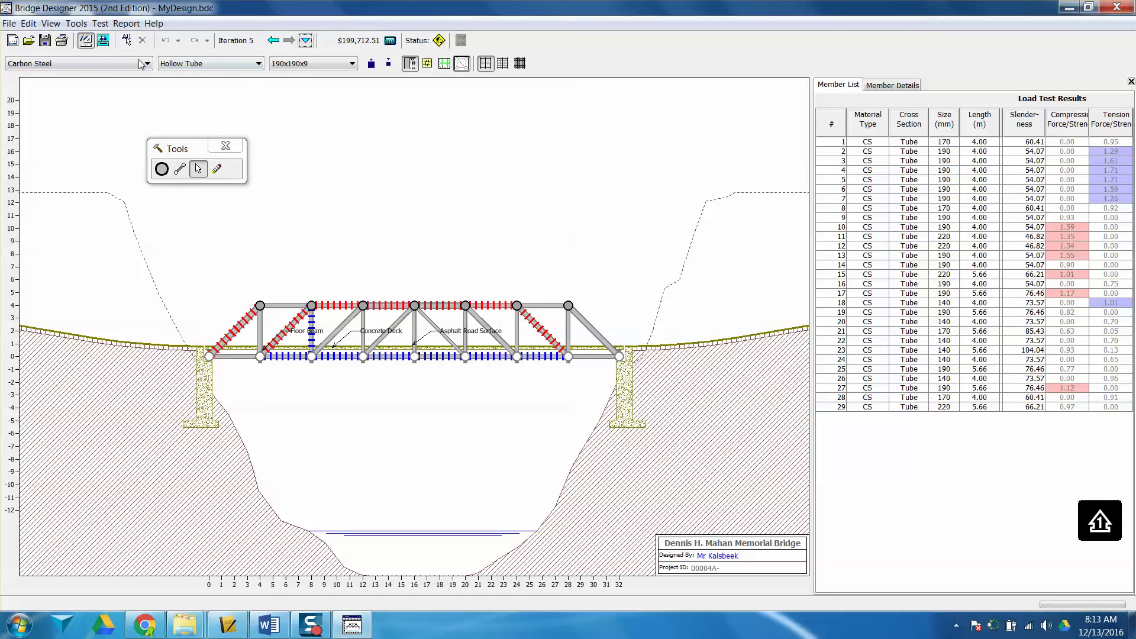
{"action": "left_click", "coordinate": [103, 41]}
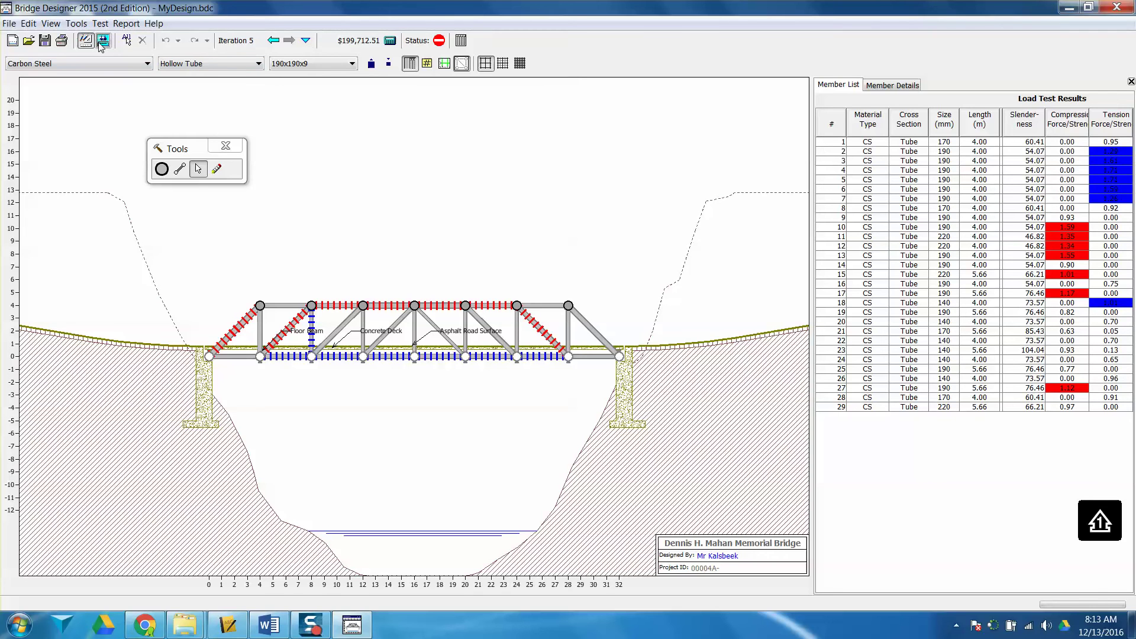
Enlarge members 2–7, 10–13, 15 and 17 one size, leaving the cross-section type unchanged.
{"action": "left_click", "coordinate": [1068, 152]}
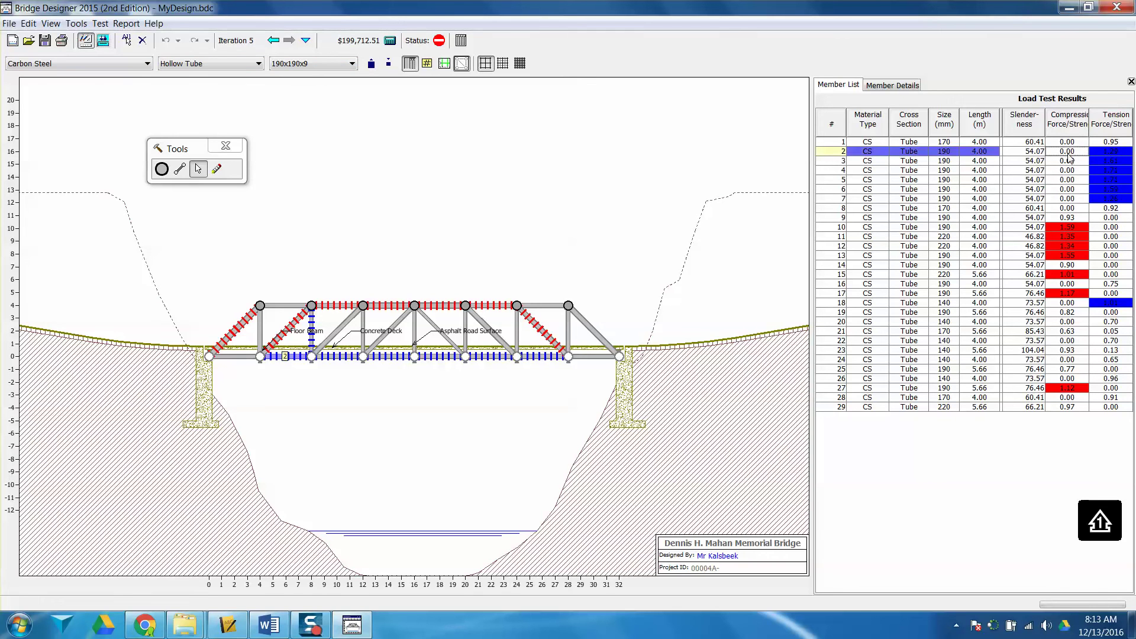
{"action": "left_click", "coordinate": [1069, 294], "text": "shift"}
{"action": "left_click", "coordinate": [1068, 284], "text": "ctrl"}
{"action": "left_click", "coordinate": [1068, 266], "text": "ctrl"}
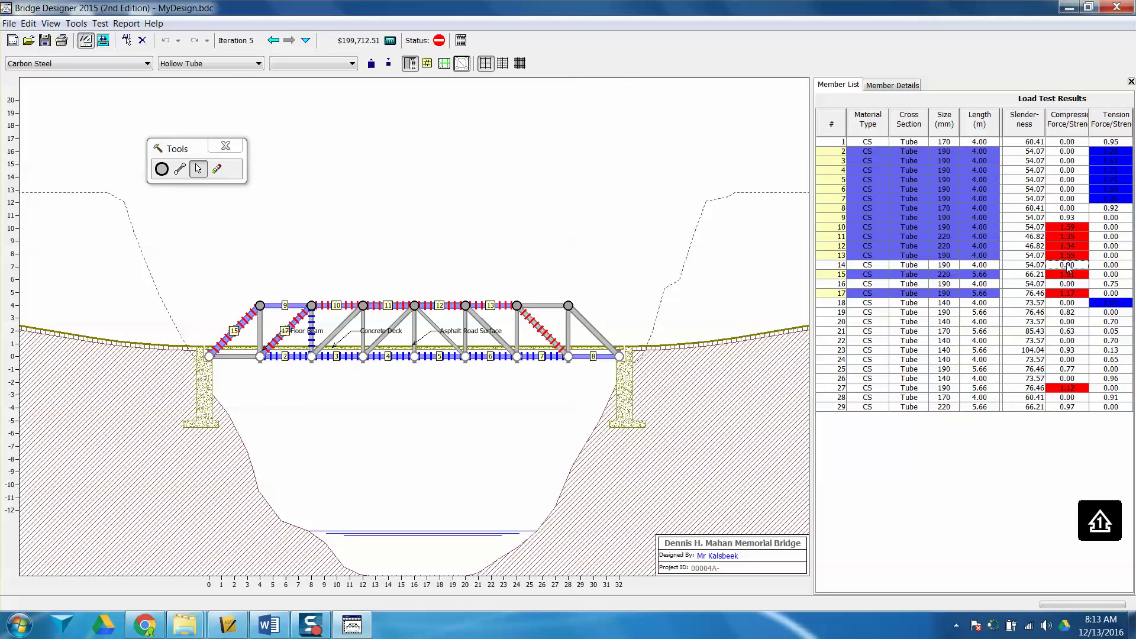
{"action": "left_click", "coordinate": [1053, 208], "text": "ctrl"}
{"action": "left_click", "coordinate": [1054, 217], "text": "ctrl"}
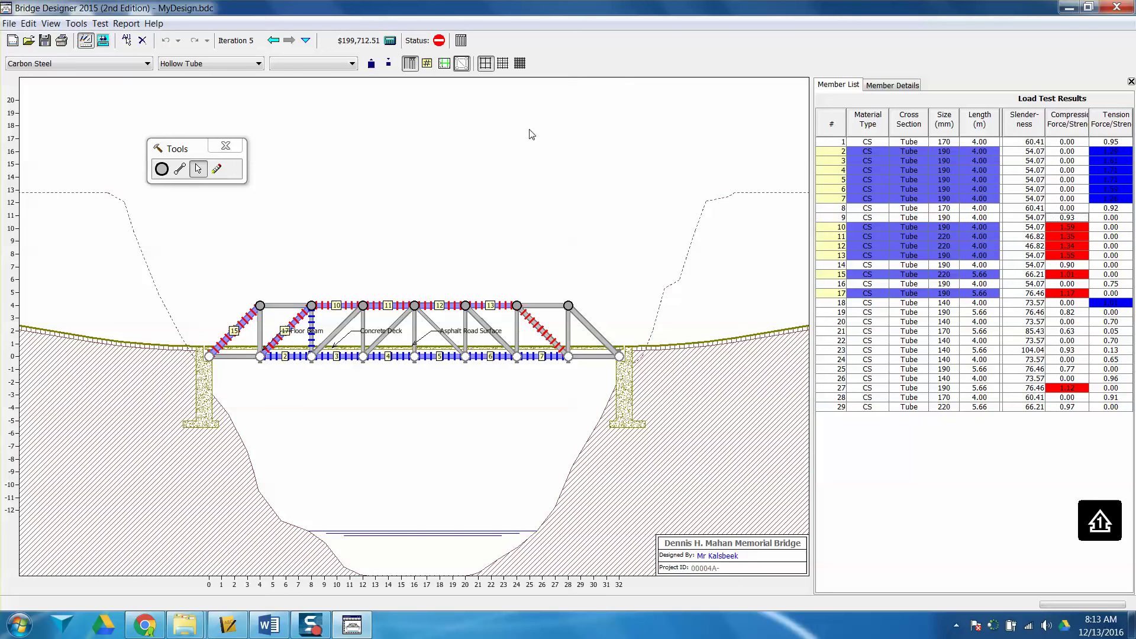
{"action": "left_click", "coordinate": [371, 63]}
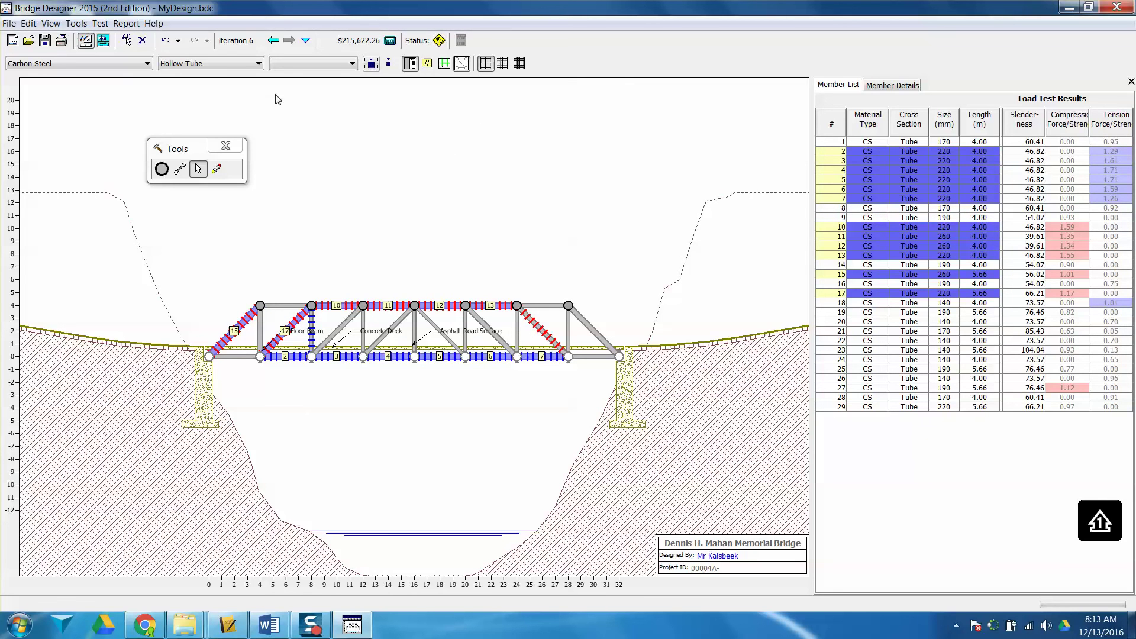
{"action": "left_click", "coordinate": [196, 65]}
{"action": "left_click", "coordinate": [102, 51]}
Load-test iteration 6, sort by compression force/strength, and enlarge members 13, 10 and 27.
{"action": "left_click", "coordinate": [103, 41]}
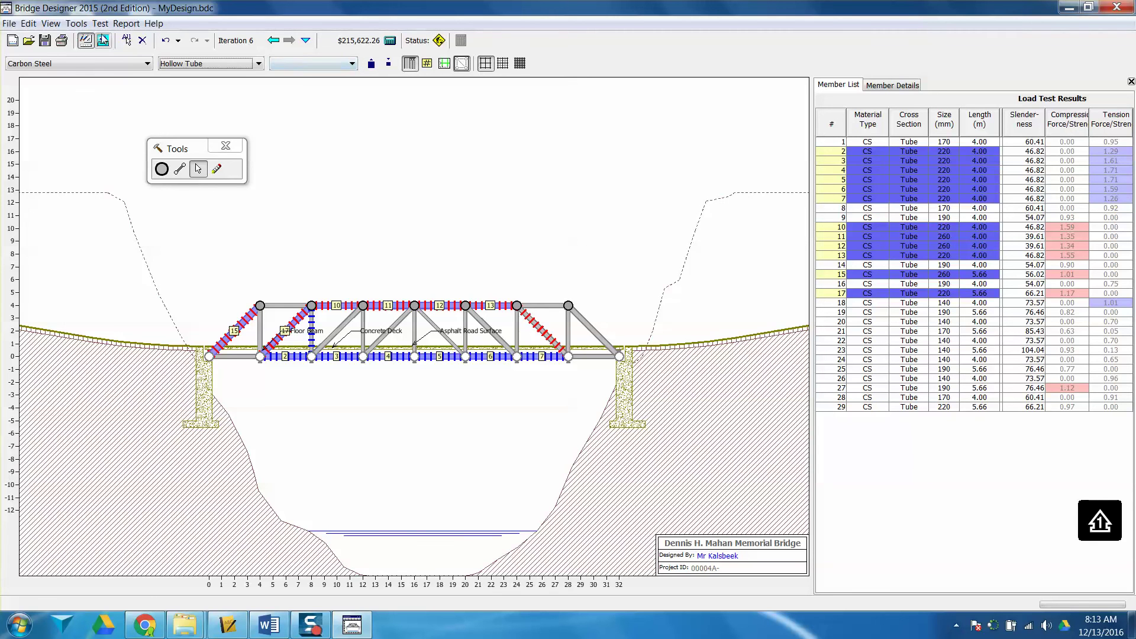
{"action": "left_click", "coordinate": [1068, 125]}
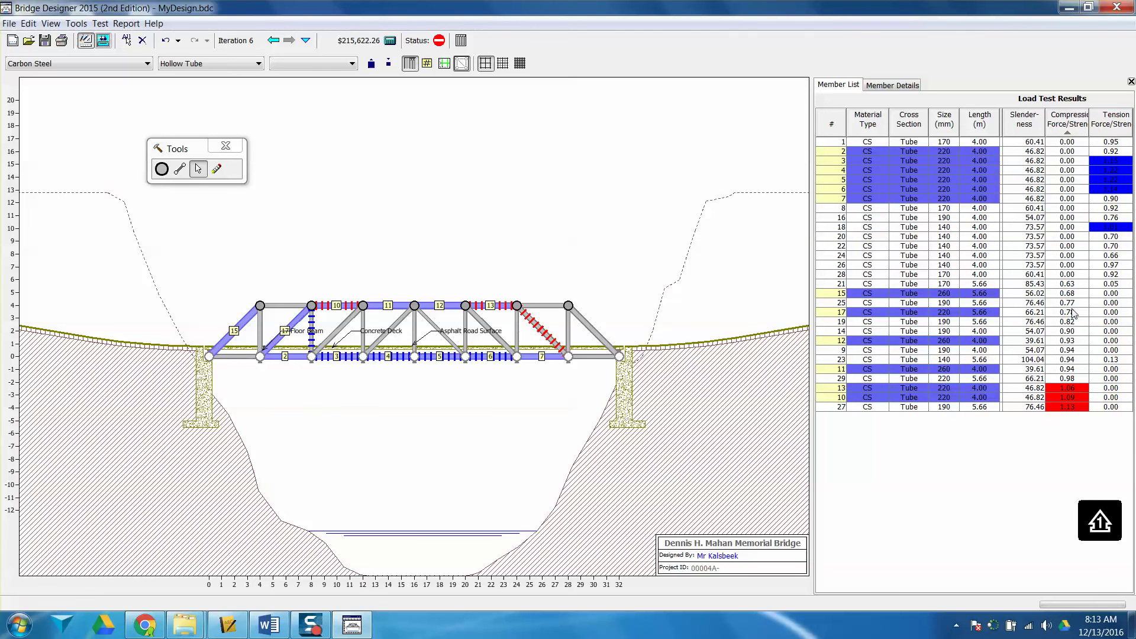
{"action": "left_click_drag", "start_coordinate": [1061, 312], "coordinate": [1045, 391]}
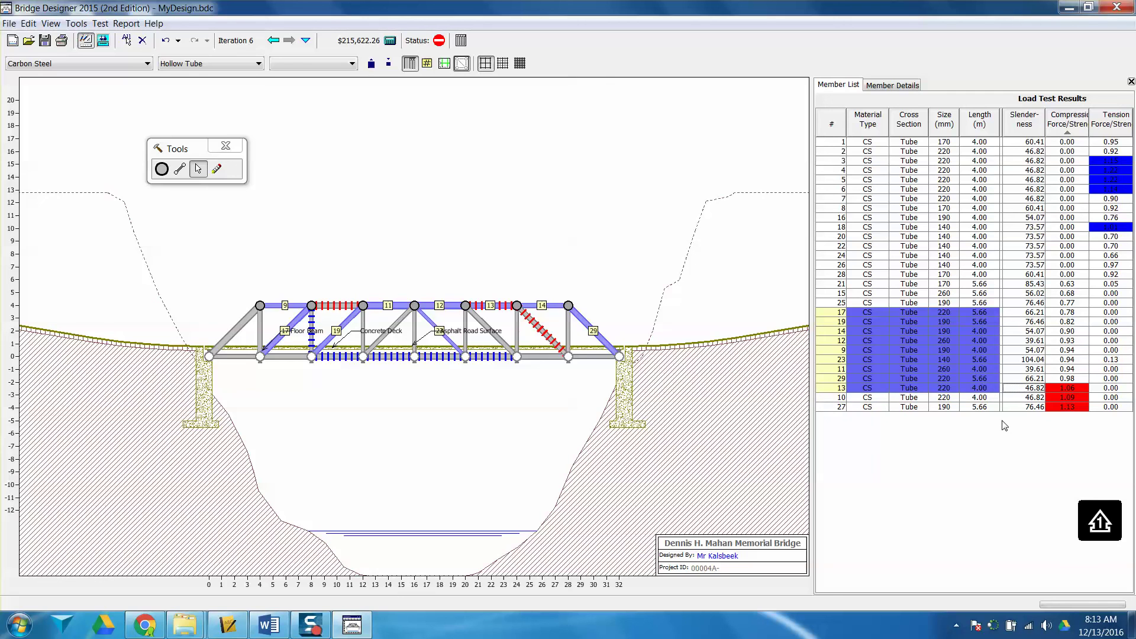
{"action": "left_click", "coordinate": [1030, 390]}
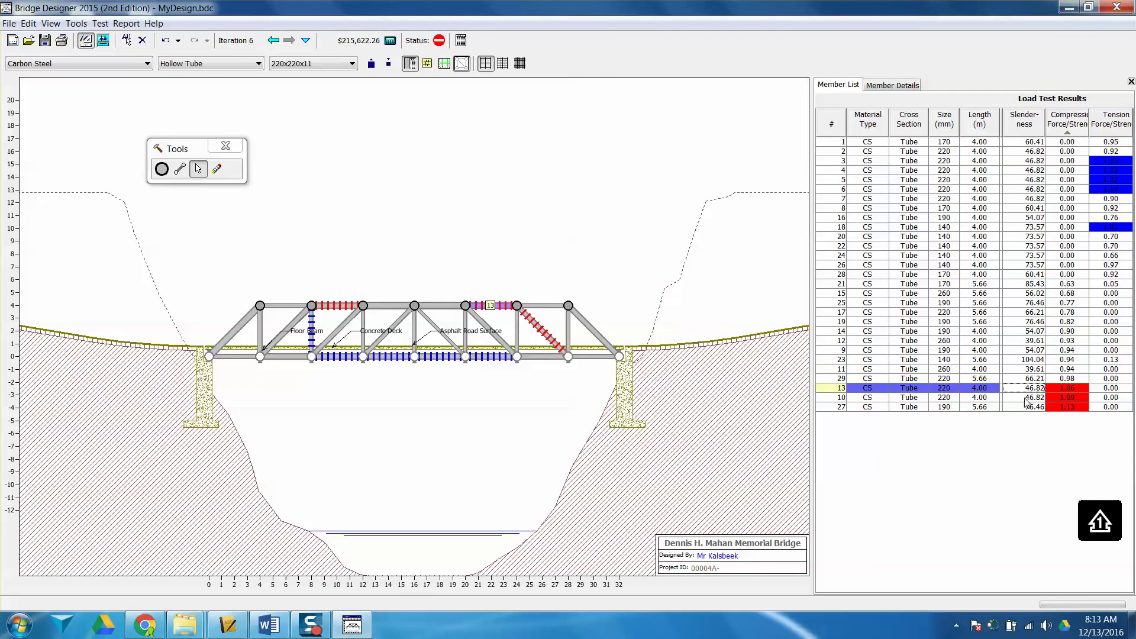
{"action": "left_click", "coordinate": [1023, 408], "text": "shift"}
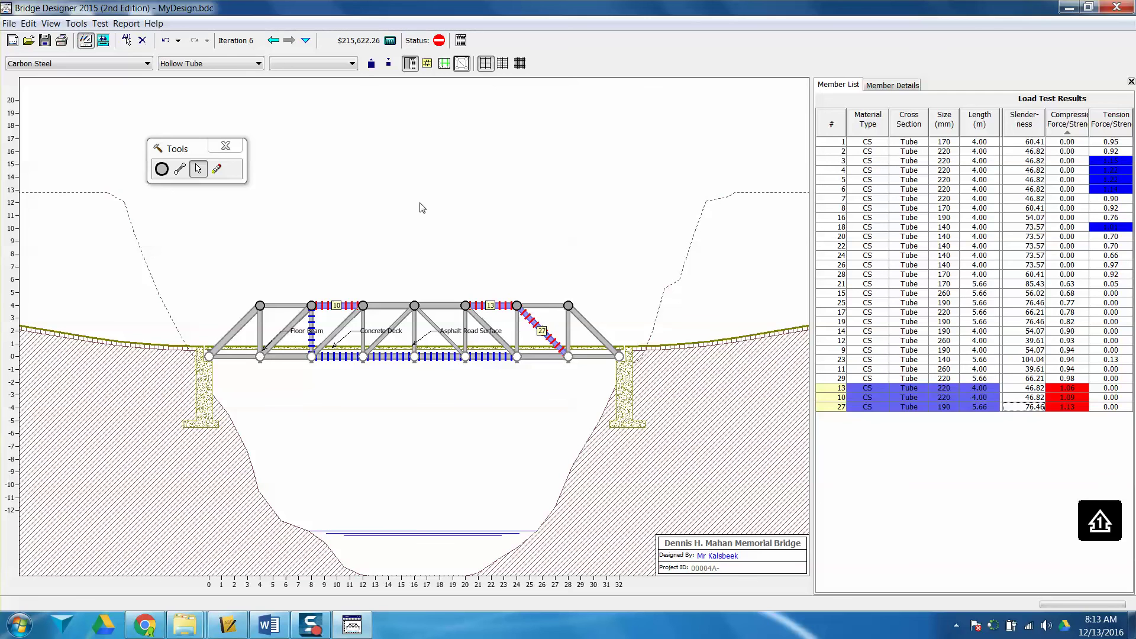
{"action": "double_click", "coordinate": [371, 64]}
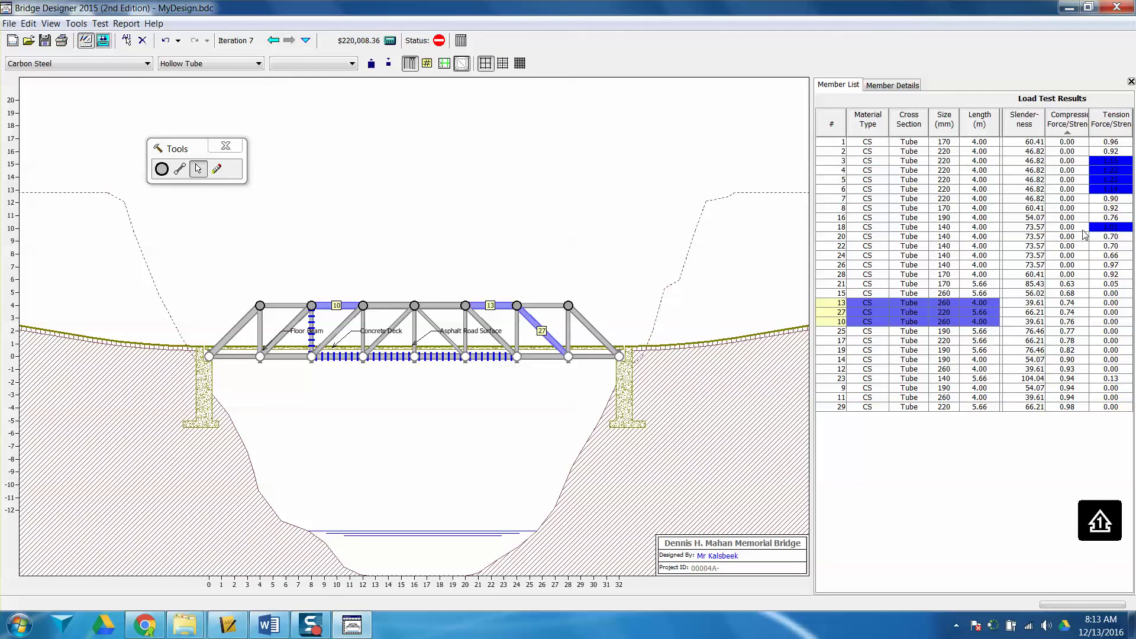
Enlarge members 18 and 3–6, then rerun the load test.
{"action": "left_click", "coordinate": [1104, 228]}
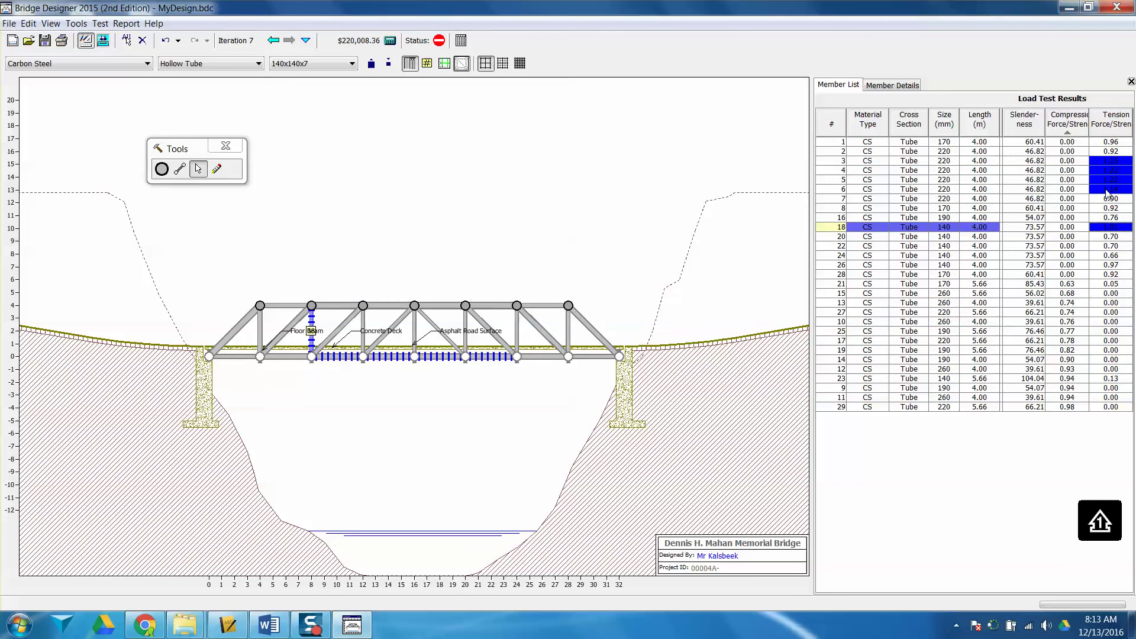
{"action": "left_click_drag", "start_coordinate": [1108, 193], "coordinate": [1104, 161], "text": "ctrl"}
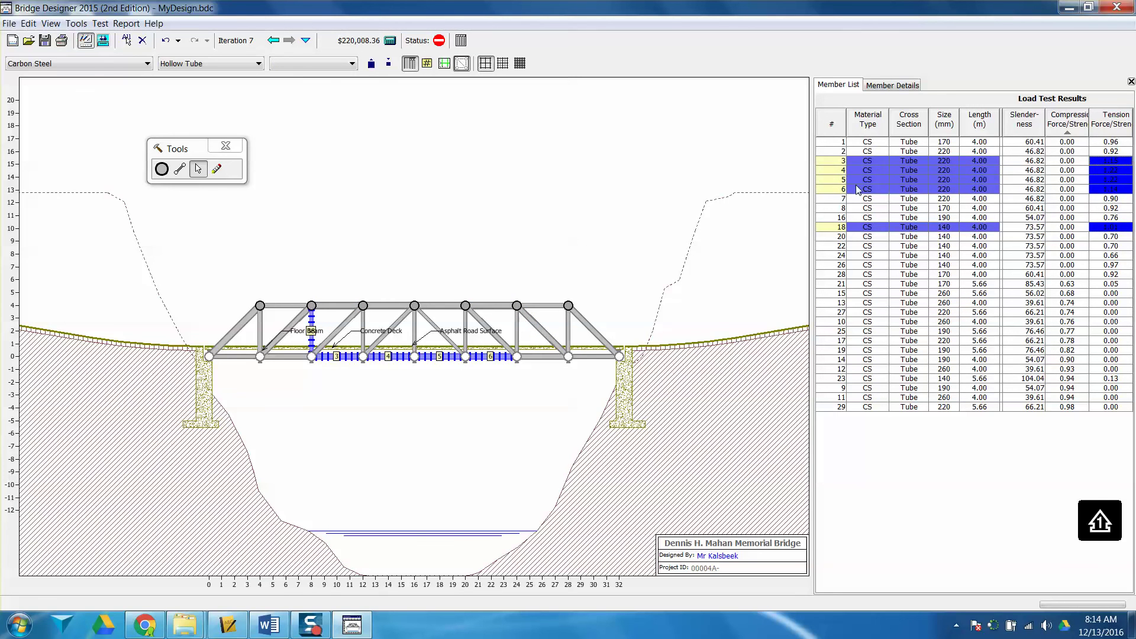
{"action": "left_click", "coordinate": [371, 64]}
{"action": "left_click", "coordinate": [371, 63]}
{"action": "left_click", "coordinate": [103, 41]}
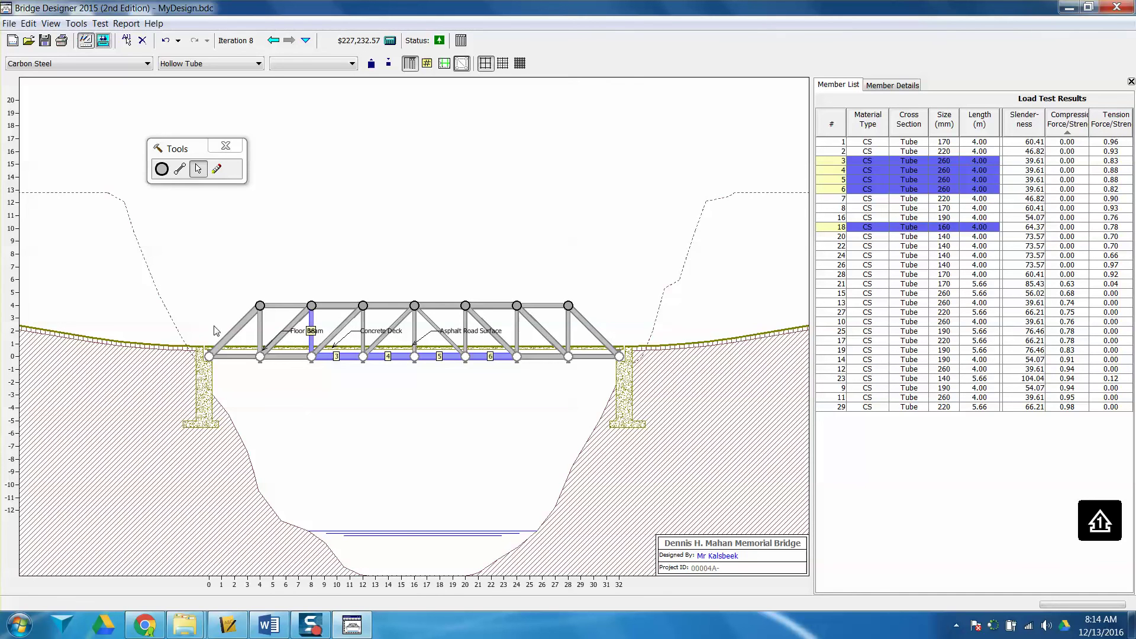
Select members 1–11 in the list, then step back to iteration 1 and load-test it.
{"action": "left_click_drag", "start_coordinate": [191, 271], "coordinate": [616, 398]}
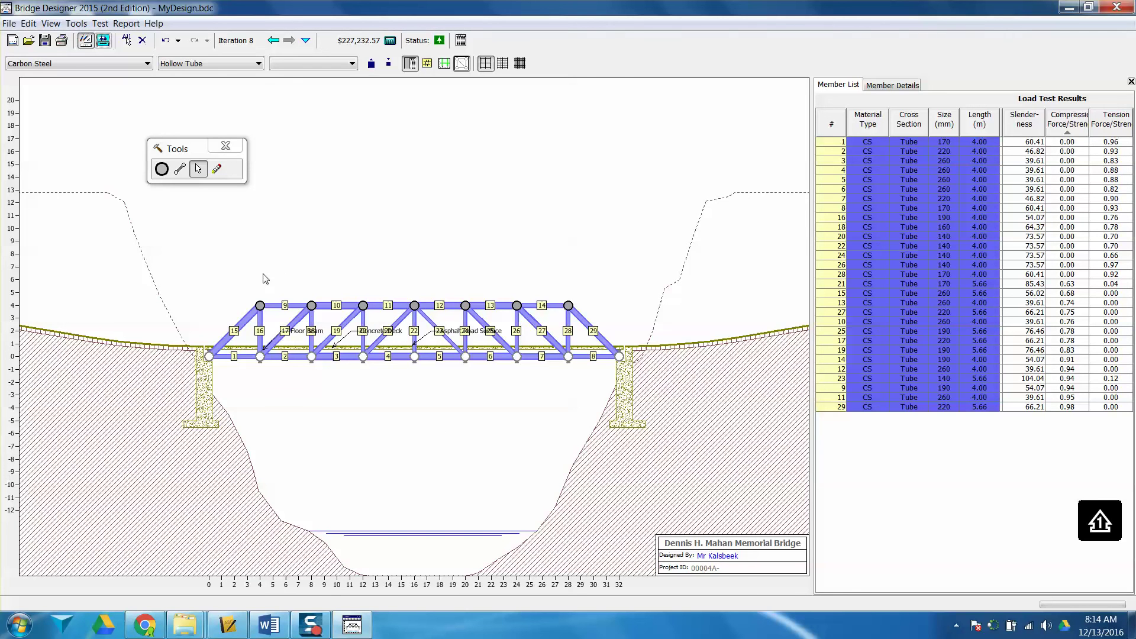
{"action": "left_click", "coordinate": [400, 285]}
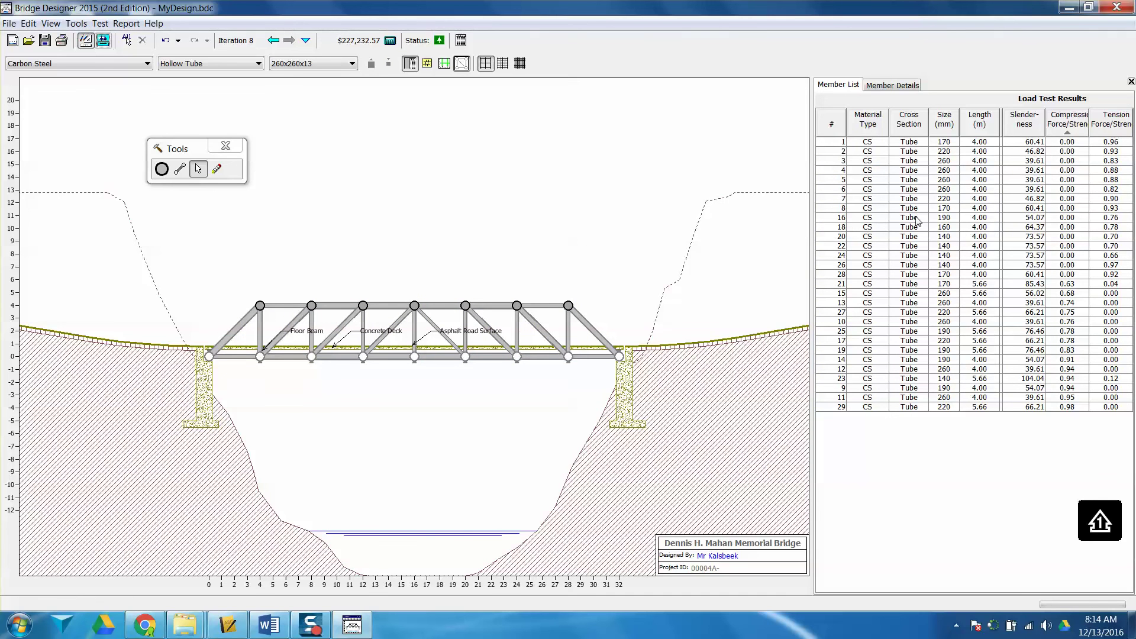
{"action": "left_click_drag", "start_coordinate": [867, 142], "coordinate": [867, 397]}
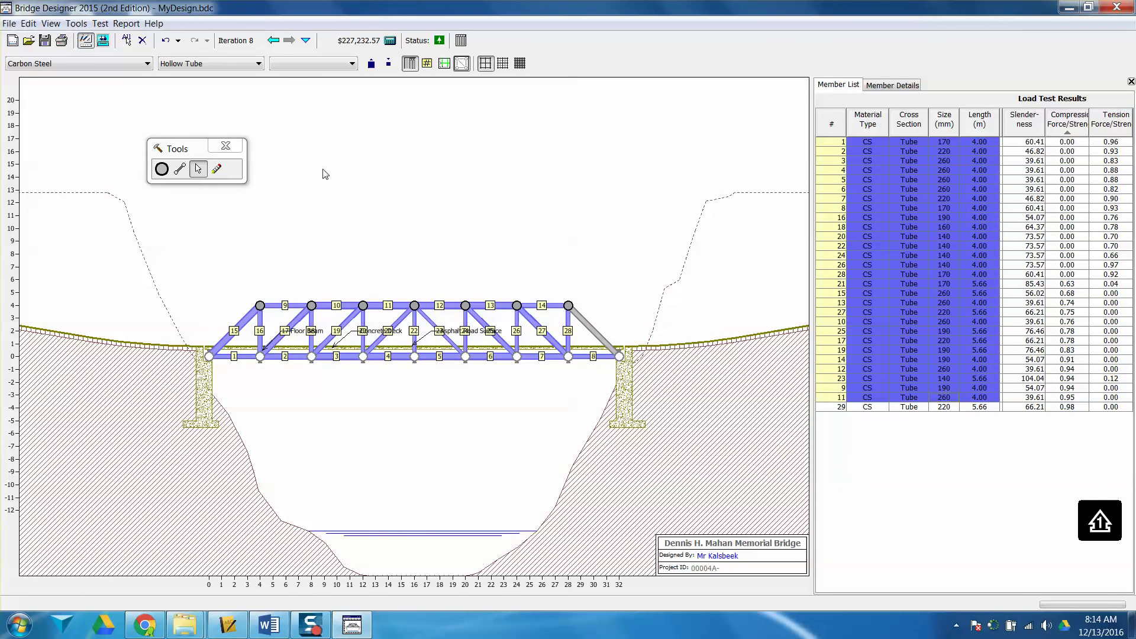
{"action": "left_click", "coordinate": [273, 40]}
{"action": "left_click", "coordinate": [273, 40]}
{"action": "left_click", "coordinate": [273, 40]}
{"action": "left_click", "coordinate": [273, 40]}
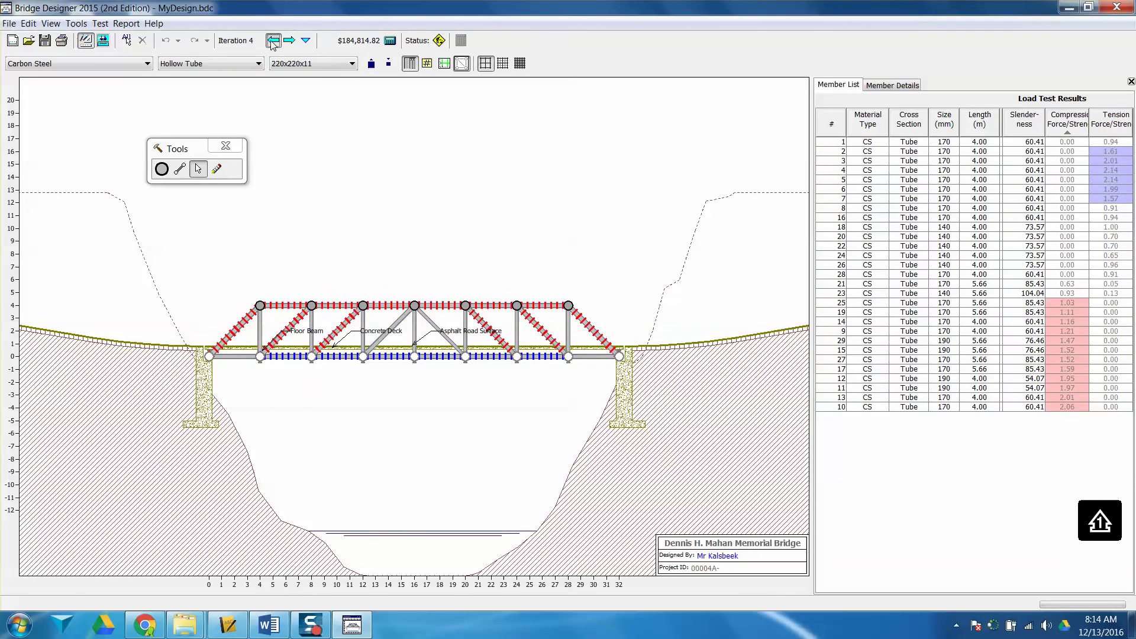
{"action": "left_click", "coordinate": [273, 40]}
{"action": "left_click", "coordinate": [273, 40]}
{"action": "left_click", "coordinate": [272, 40]}
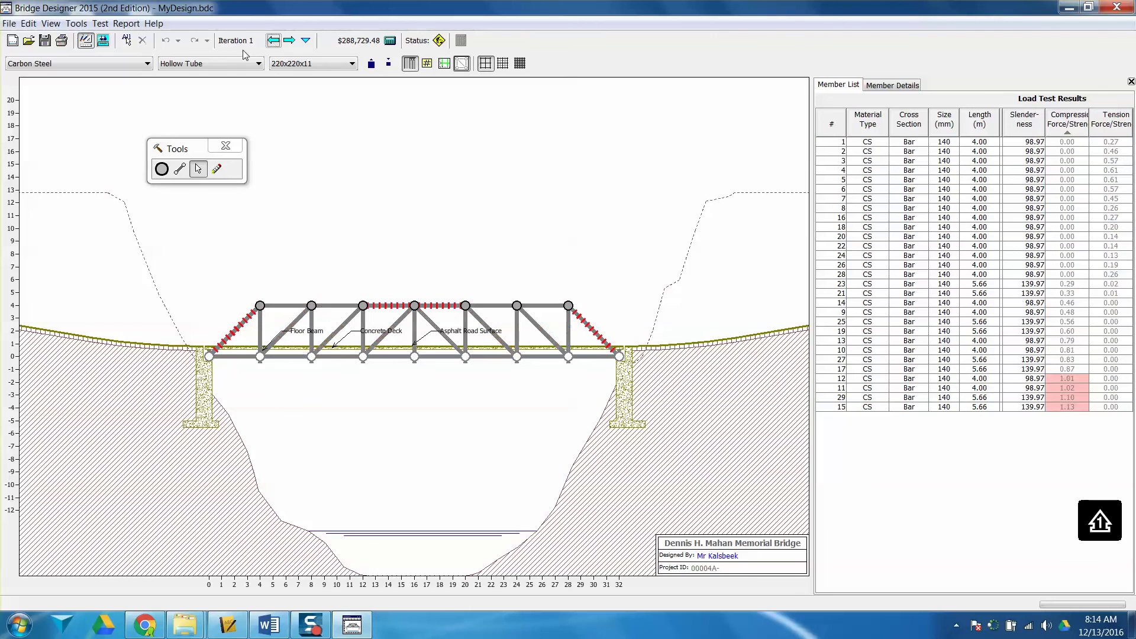
{"action": "left_click", "coordinate": [102, 40]}
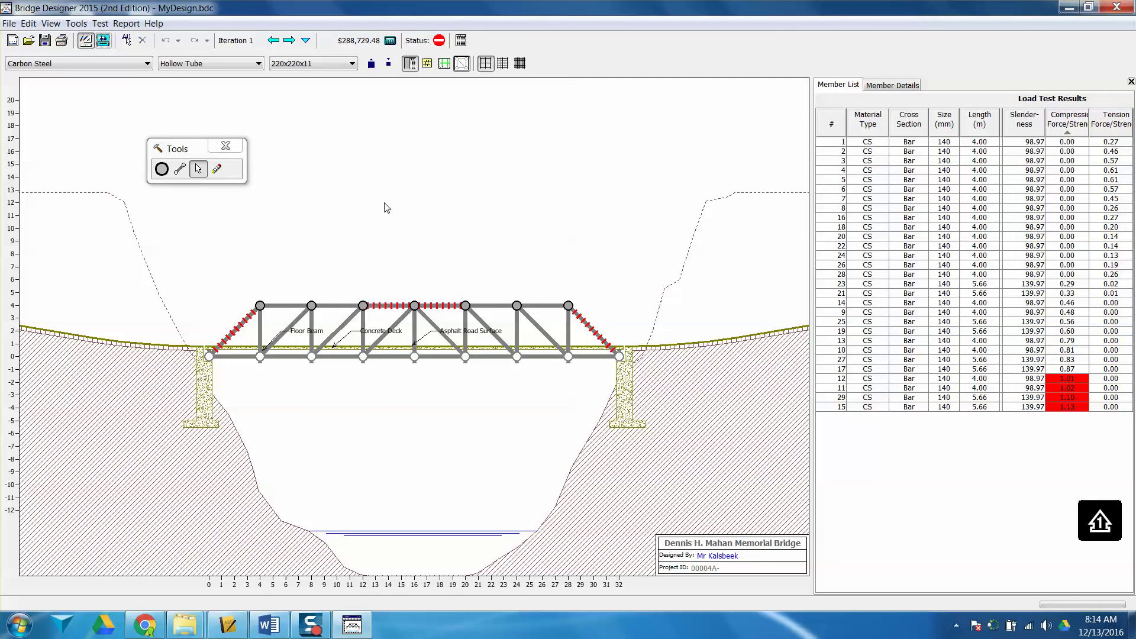
Browse forward to iteration 8, then return to iteration 7 at $220,008.36.
{"action": "left_click", "coordinate": [289, 40]}
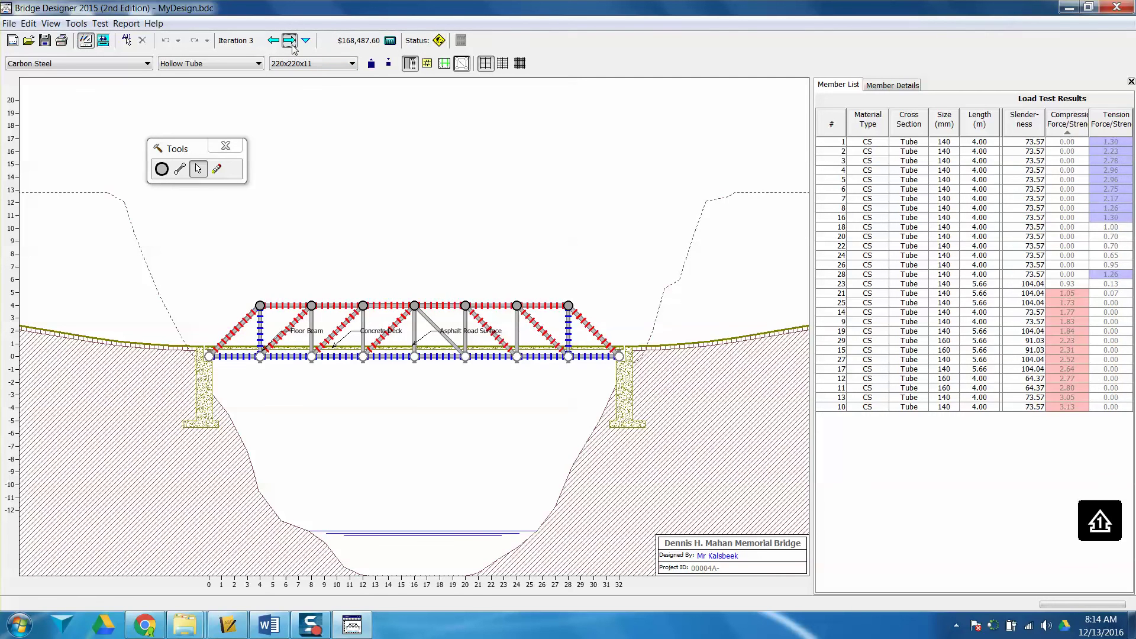
{"action": "left_click", "coordinate": [288, 40]}
{"action": "left_click", "coordinate": [289, 41]}
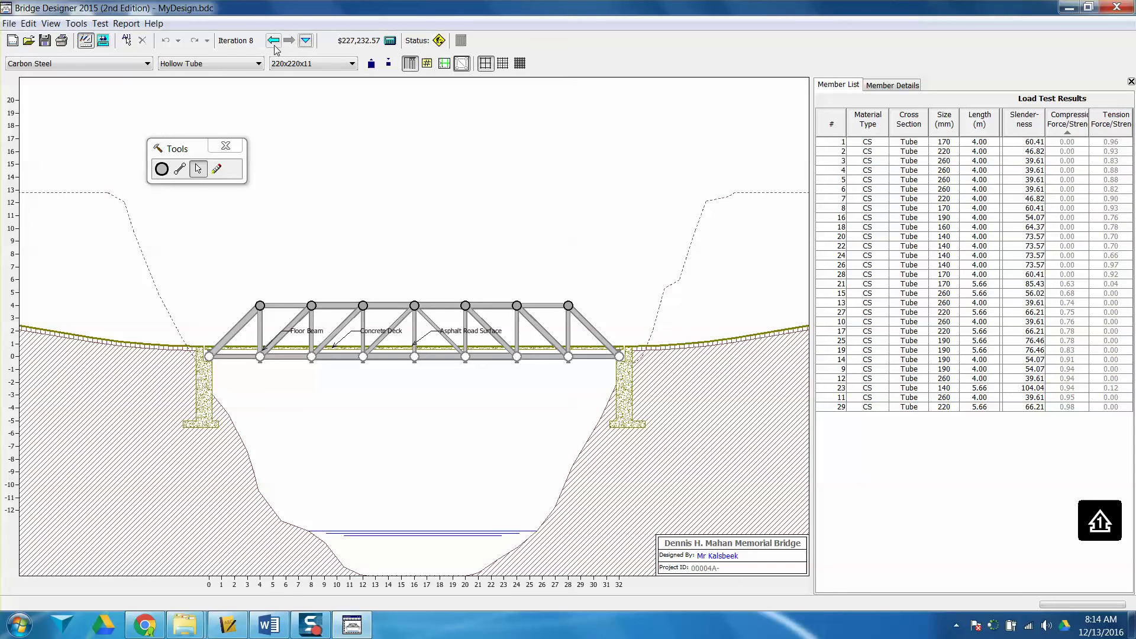
{"action": "left_click", "coordinate": [273, 40]}
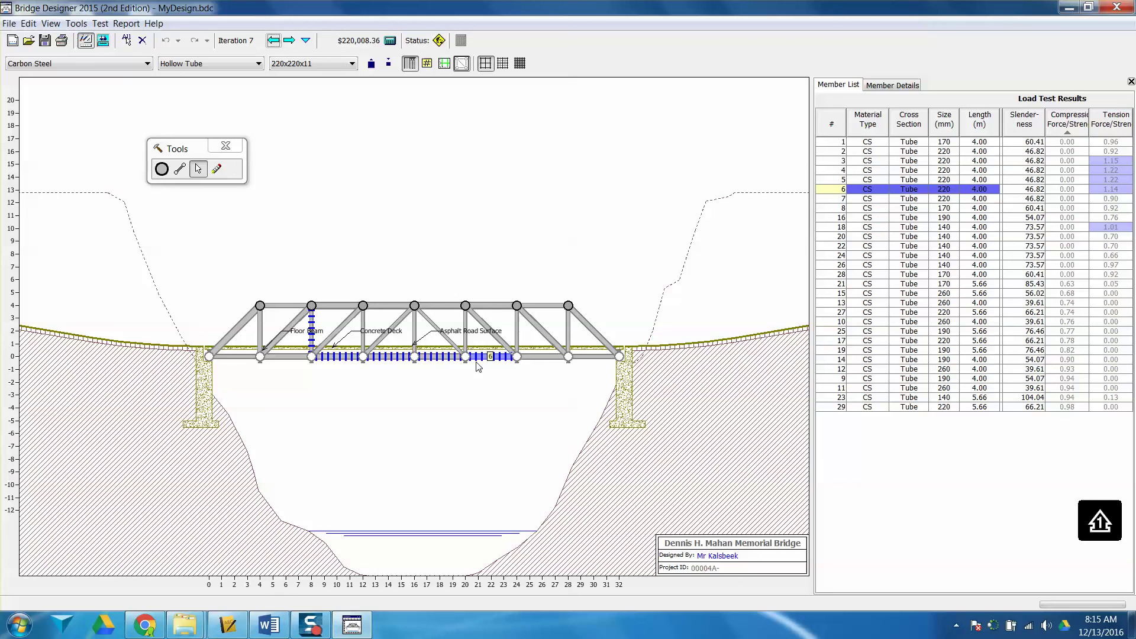
Place five new joints along the y=7 grid line above the deck.
{"action": "left_click", "coordinate": [162, 170]}
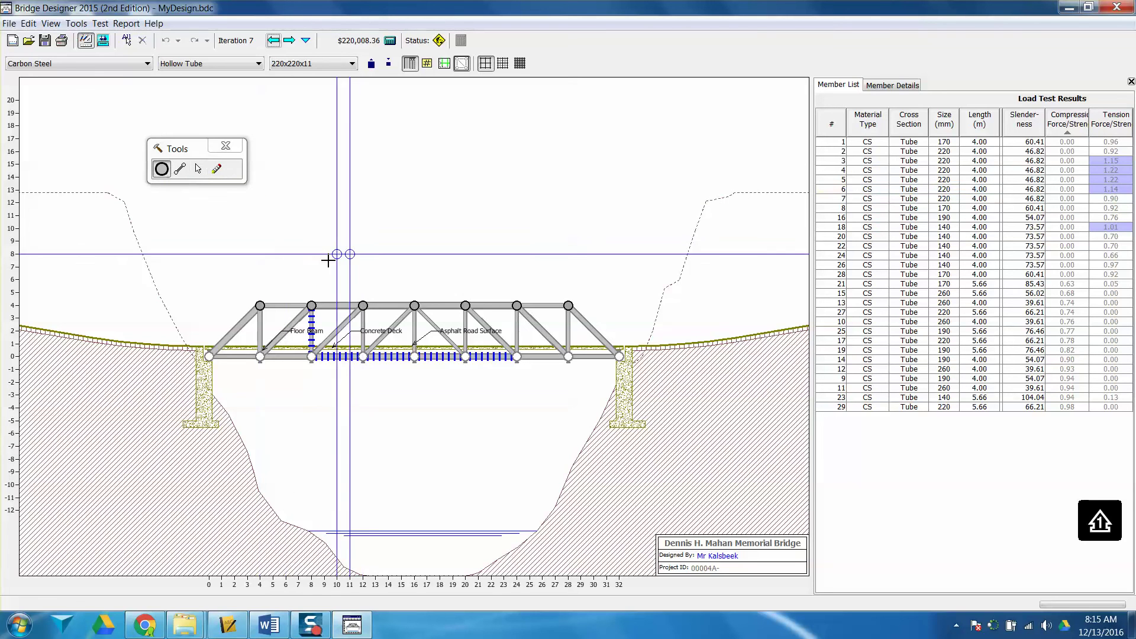
{"action": "left_click", "coordinate": [285, 266]}
{"action": "left_click", "coordinate": [337, 267]}
{"action": "left_click", "coordinate": [401, 267]}
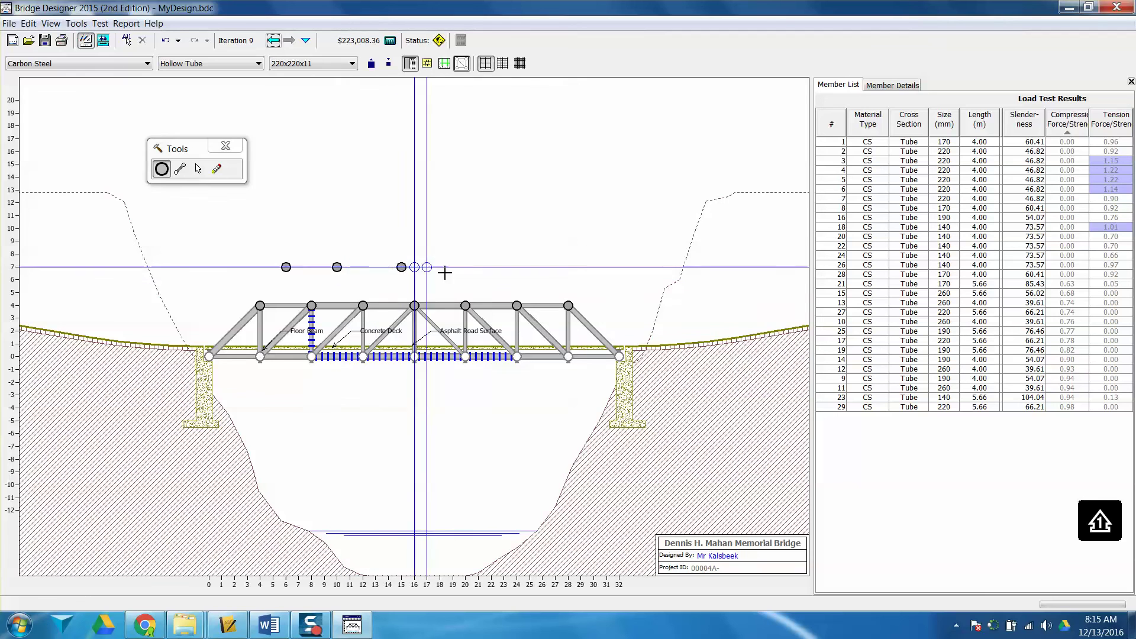
{"action": "left_click", "coordinate": [465, 279]}
{"action": "left_click", "coordinate": [542, 267]}
Draw members up to and down from the first upper joint, plus a 5 m upper chord.
{"action": "left_click", "coordinate": [180, 169]}
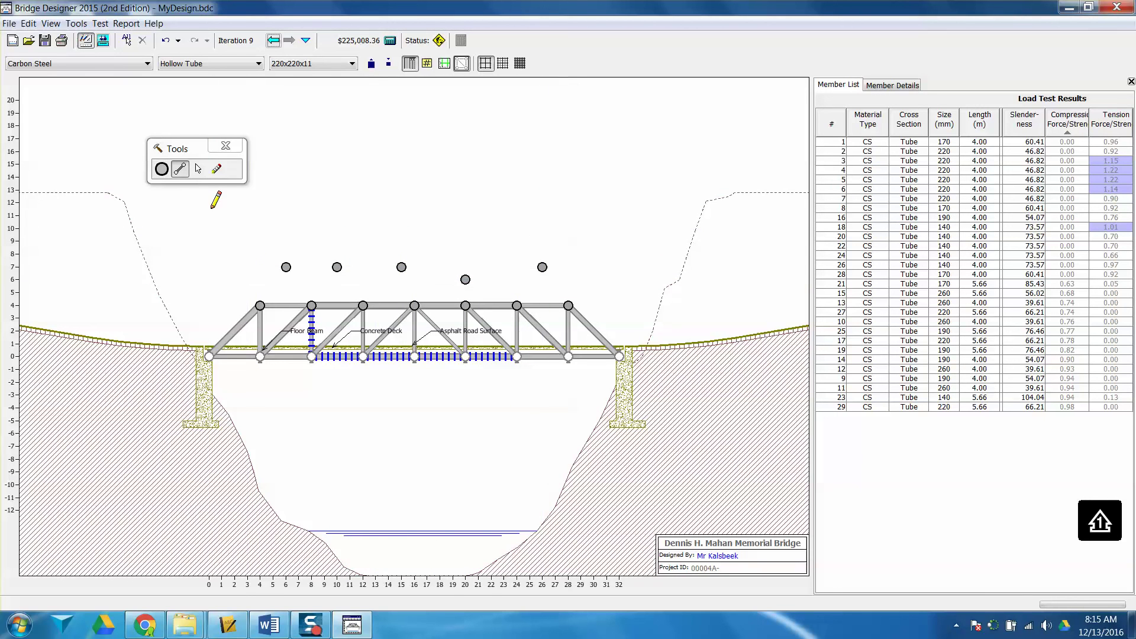
{"action": "left_click_drag", "start_coordinate": [260, 306], "coordinate": [285, 267]}
{"action": "mouse_move", "coordinate": [286, 267]}
{"action": "left_mouse_down"}
{"action": "mouse_move", "coordinate": [311, 305]}
{"action": "mouse_move", "coordinate": [337, 267]}
{"action": "mouse_move", "coordinate": [362, 306]}
{"action": "mouse_move", "coordinate": [401, 266]}
{"action": "mouse_move", "coordinate": [414, 305]}
{"action": "left_mouse_up"}
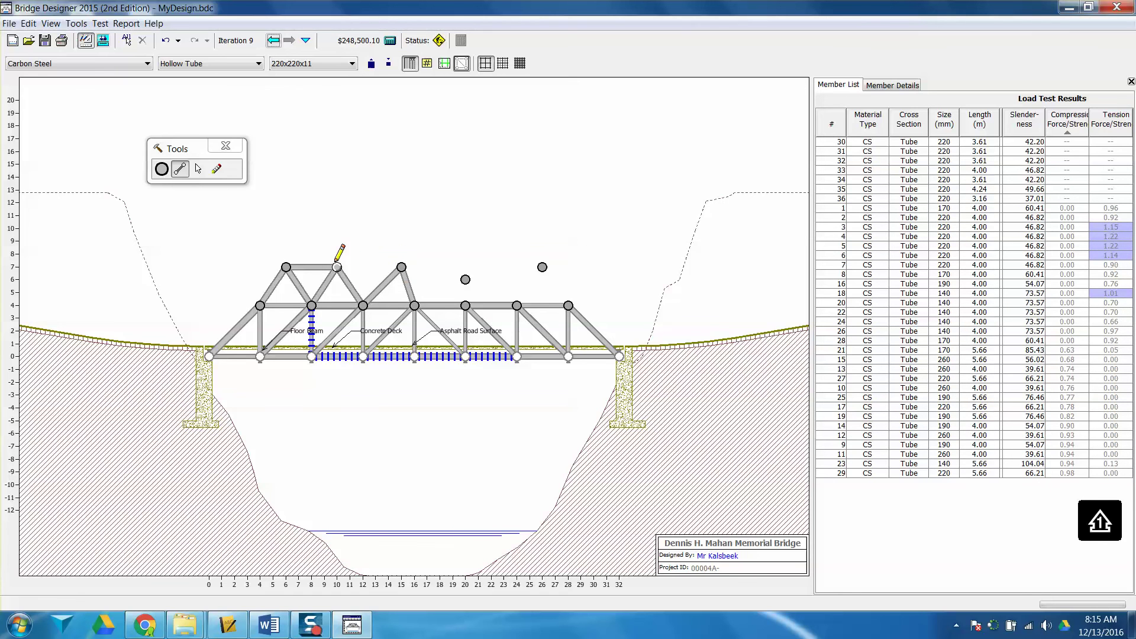
{"action": "left_click_drag", "start_coordinate": [335, 264], "coordinate": [402, 267]}
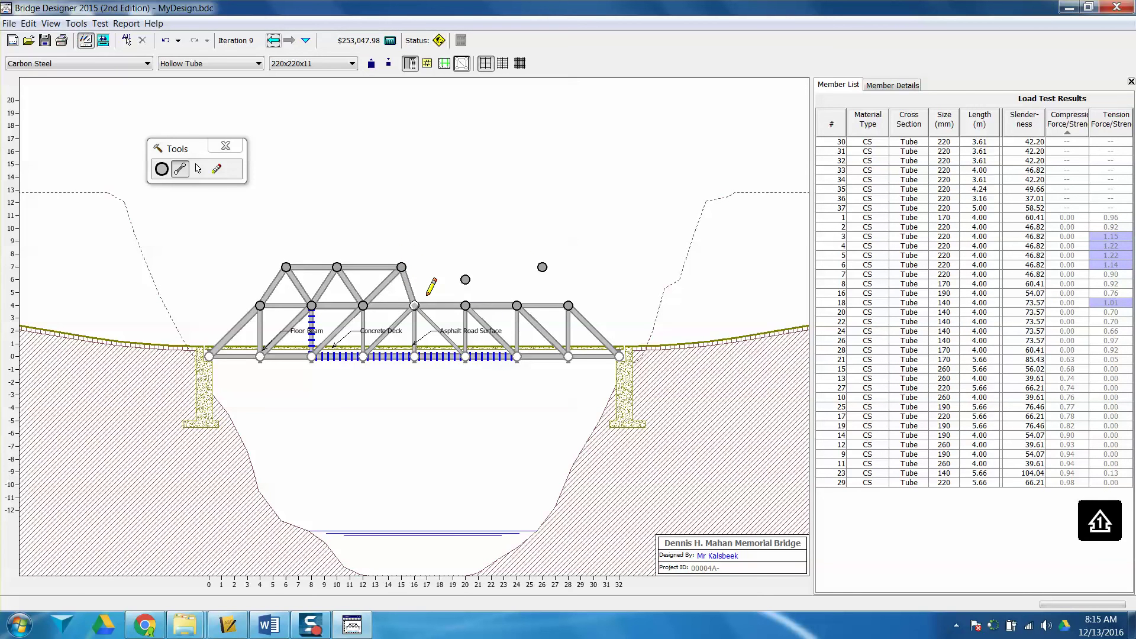